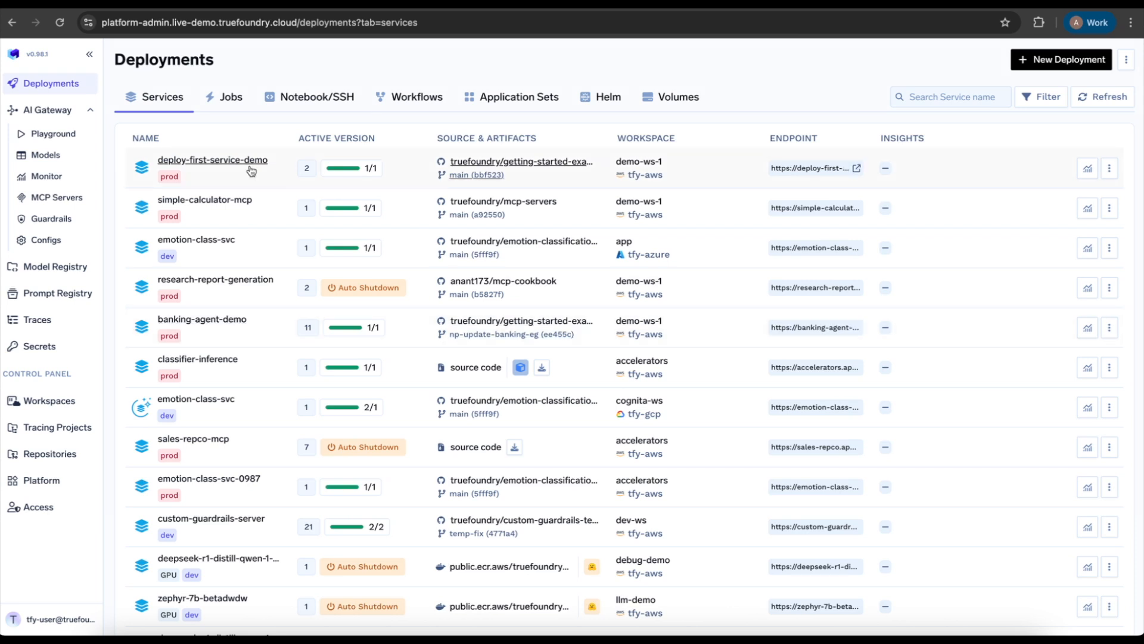
# Open the job deployments list and start a new manual deployment of type Job.
pyautogui.click(227, 101)
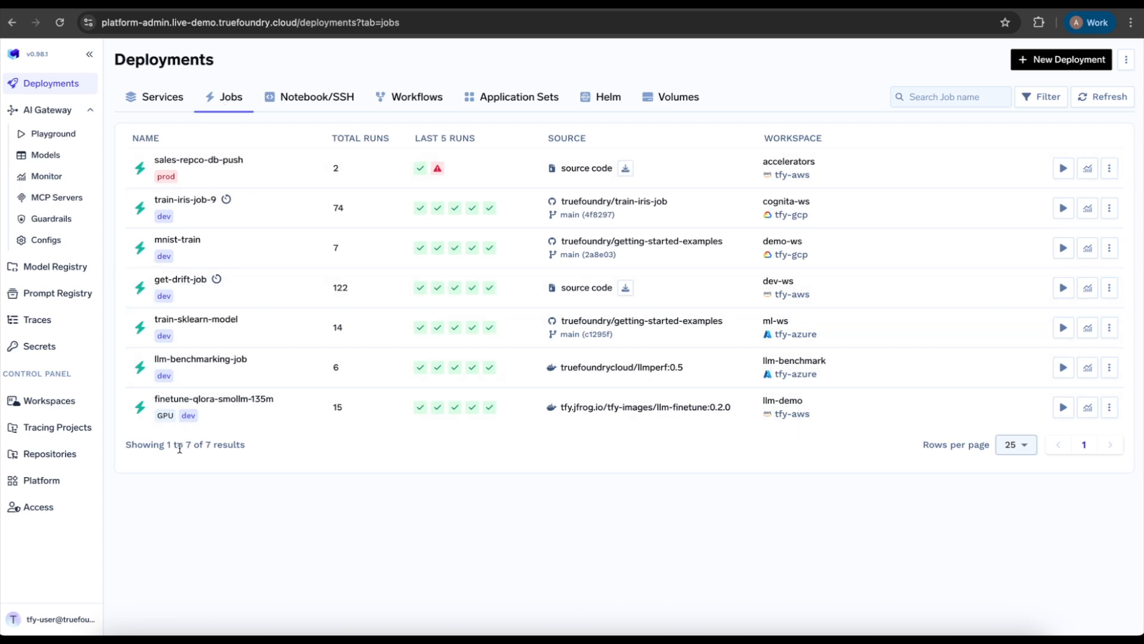
pyautogui.click(1051, 62)
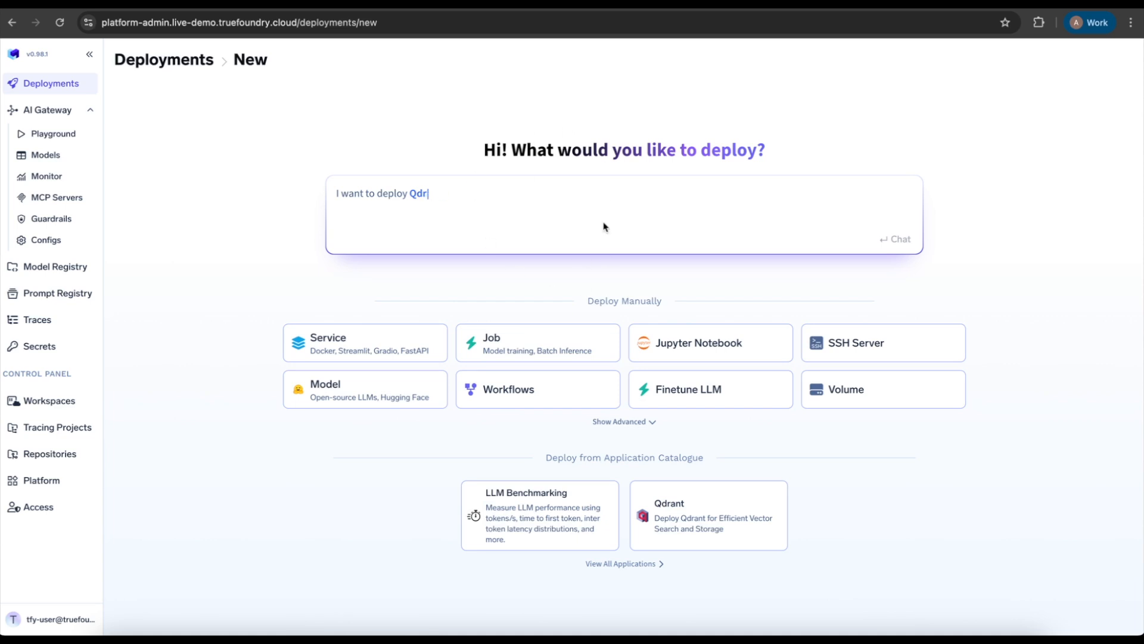
pyautogui.click(534, 353)
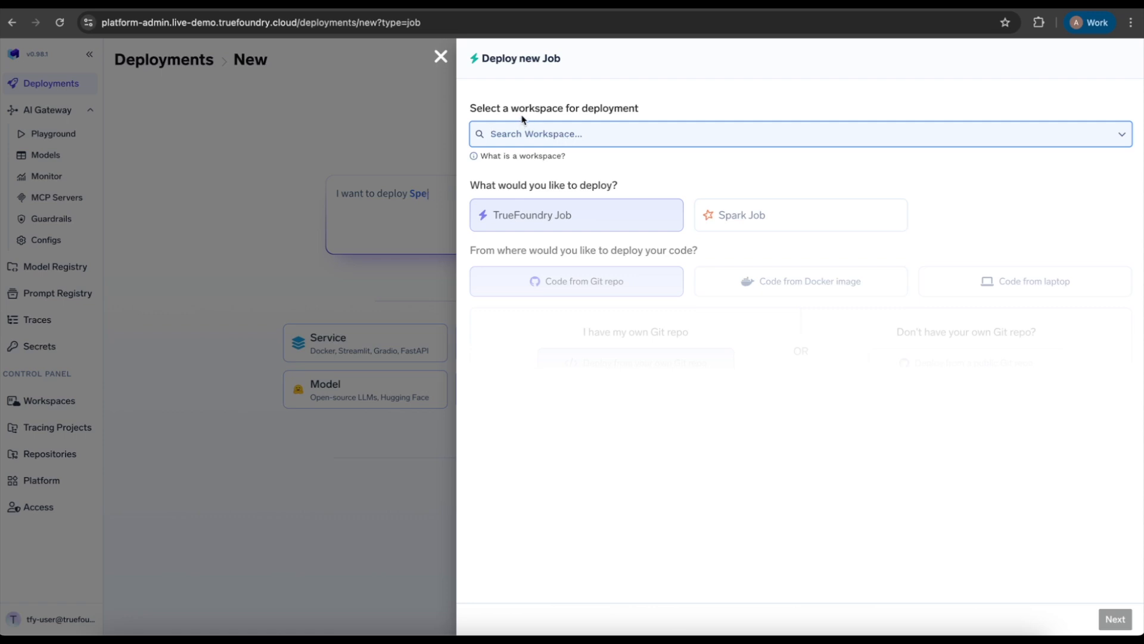
# Choose the demo-ws-1 workspace for a TrueFoundry Job deployed from your own Git repo and proceed to its configuration form.
pyautogui.write('demo-ws-1')
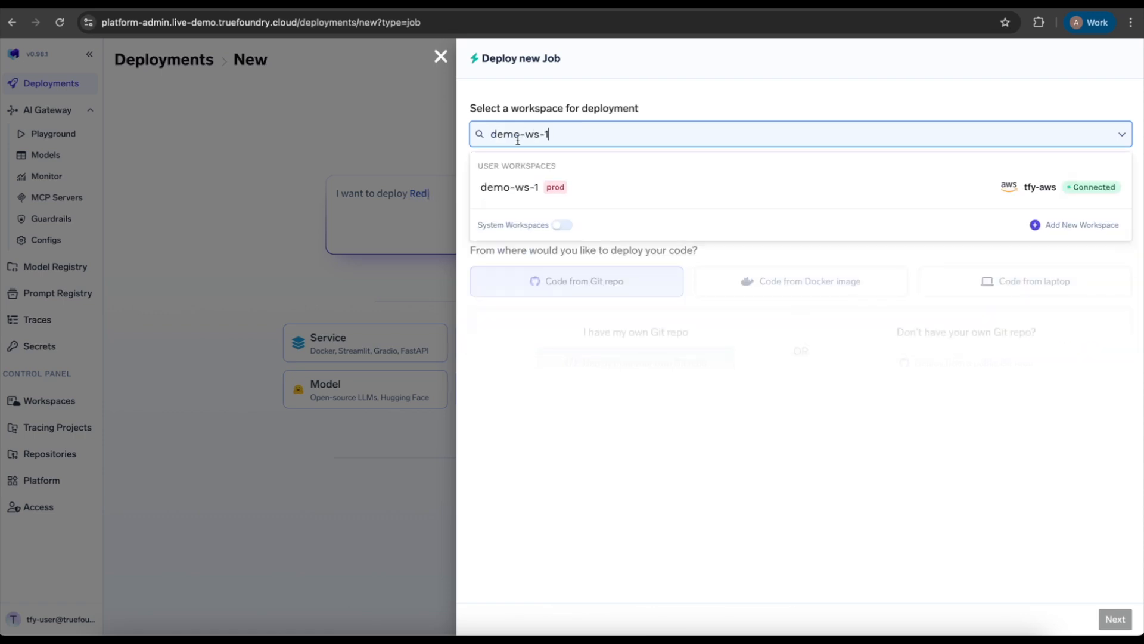
pyautogui.click(511, 189)
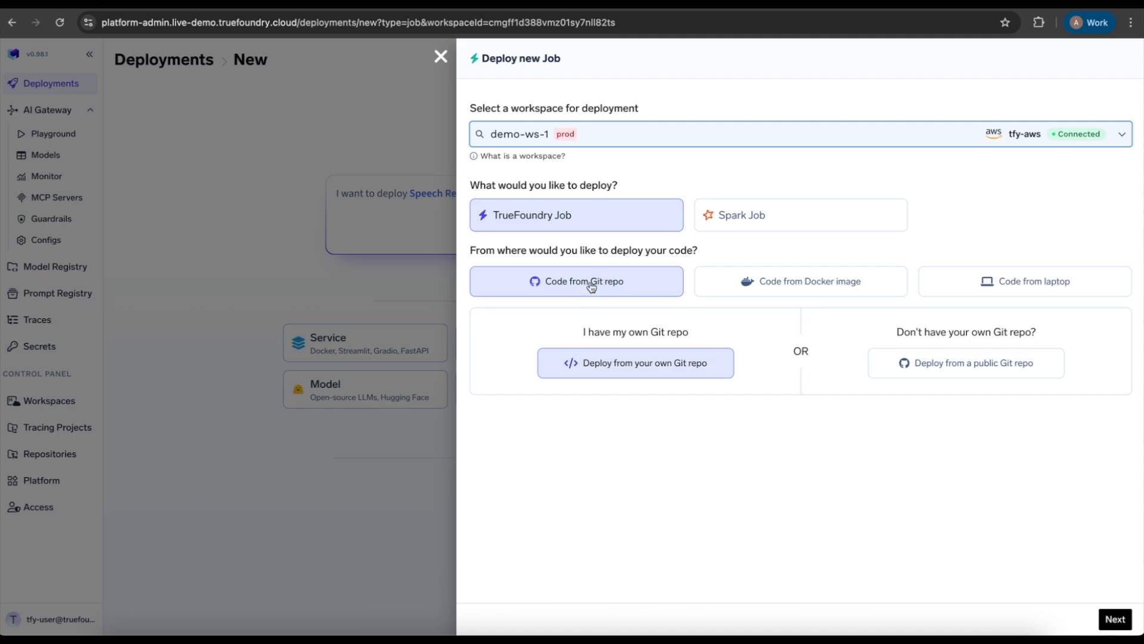
pyautogui.click(1116, 619)
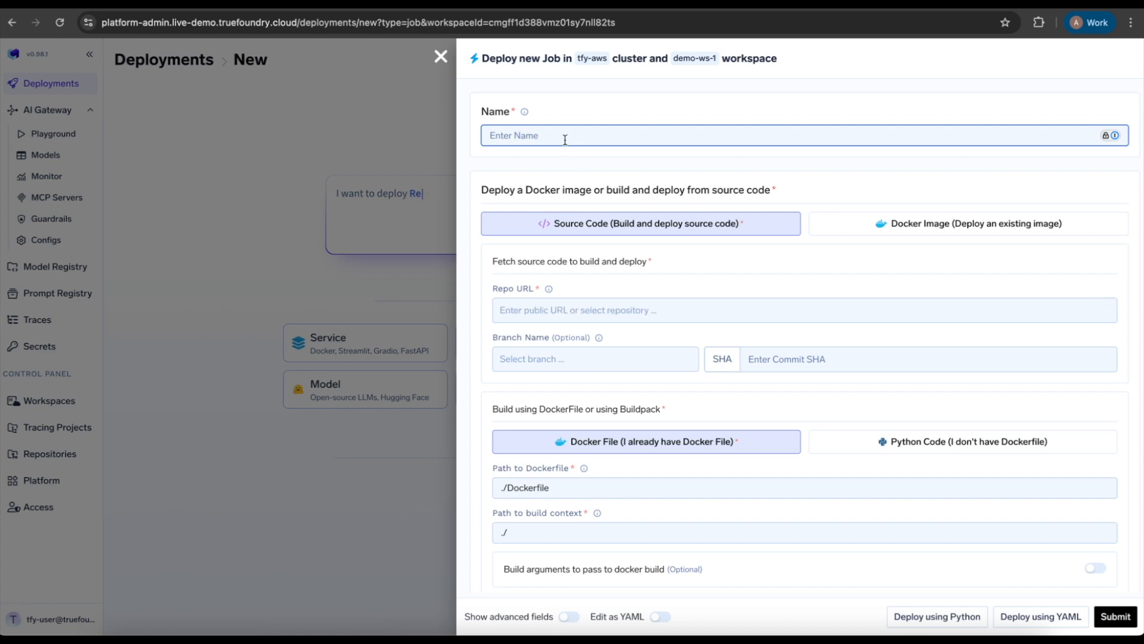
pyautogui.write('deploy-first-job-demo')
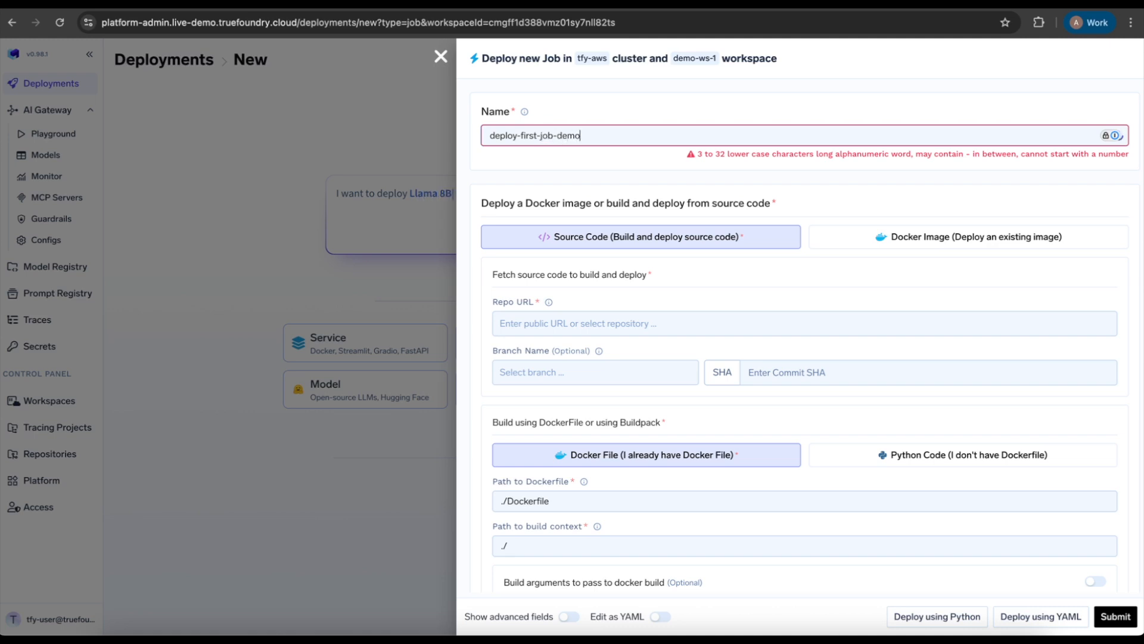
pyautogui.click(570, 156)
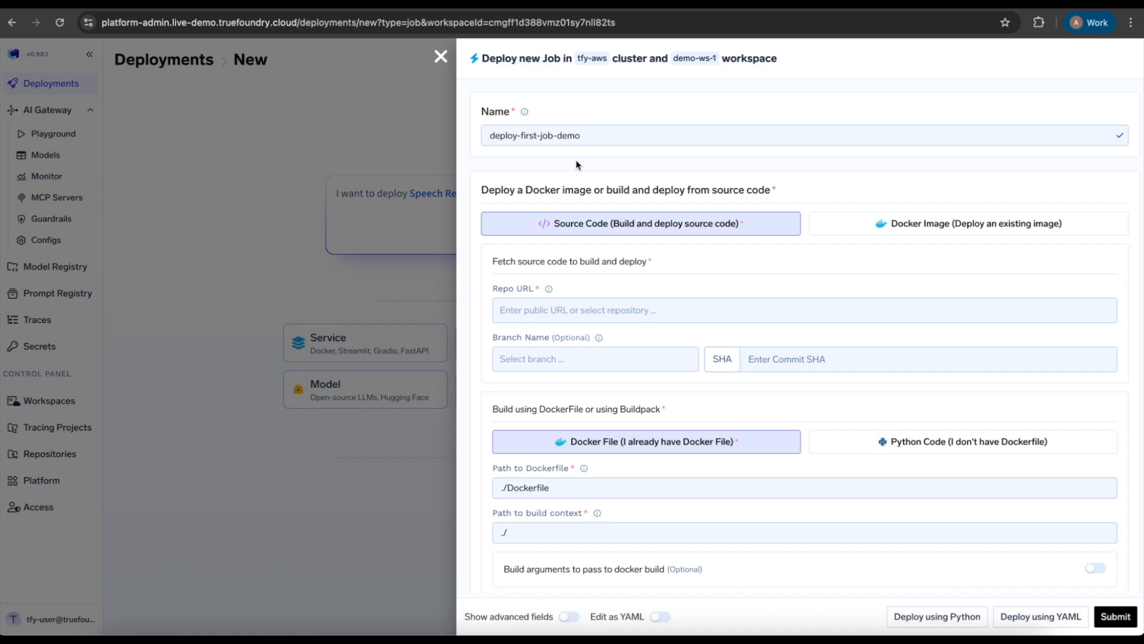
pyautogui.hotkey('ctrl', 'Tab')
pyautogui.click(300, 22)
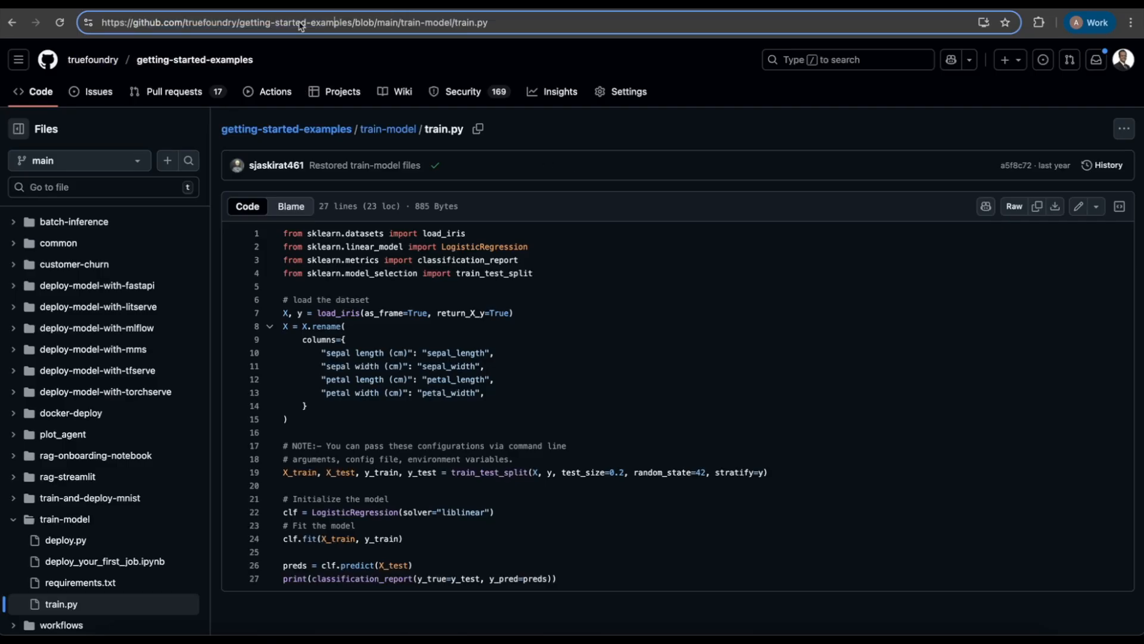
pyautogui.moveTo(354, 22); pyautogui.dragTo(90, 24)
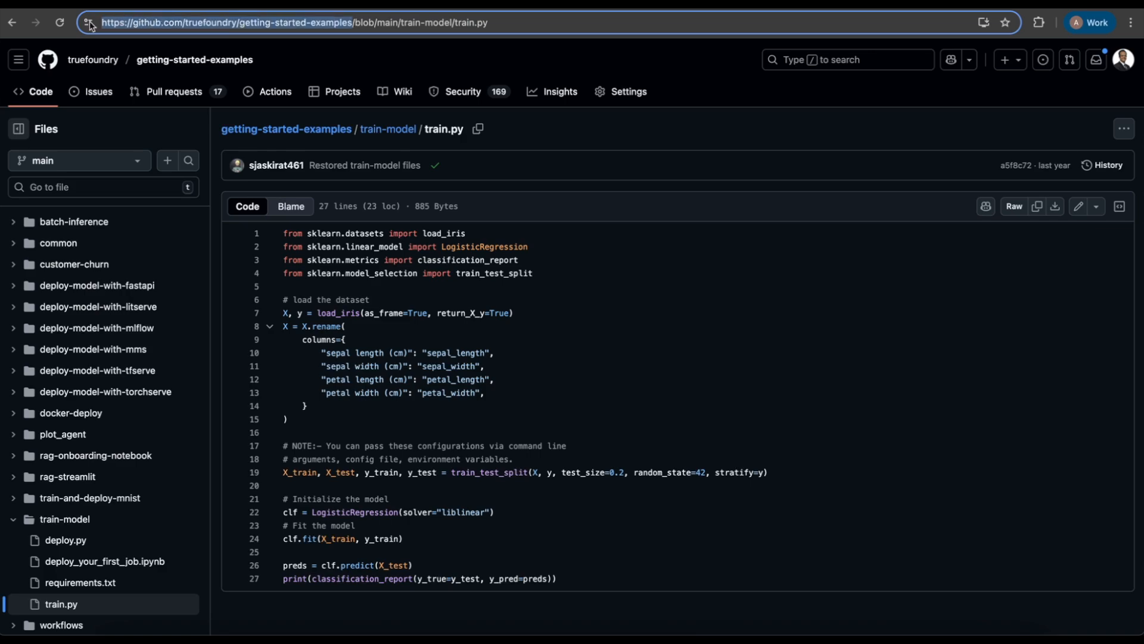
pyautogui.hotkey('ctrl', 'c')
pyautogui.hotkey('ctrl', 'shift', 'Tab')
pyautogui.hotkey('ctrl', 'v')
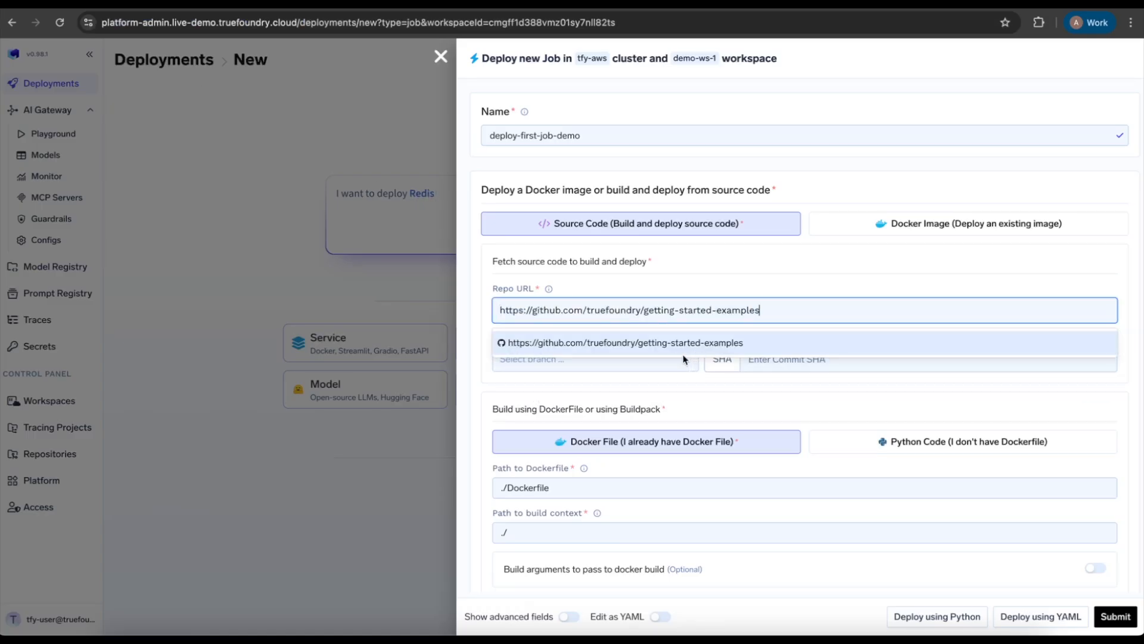
pyautogui.press('Return')
# Look through the branches offered for the repository without changing the selected one.
pyautogui.scroll(-1, 694, 398)
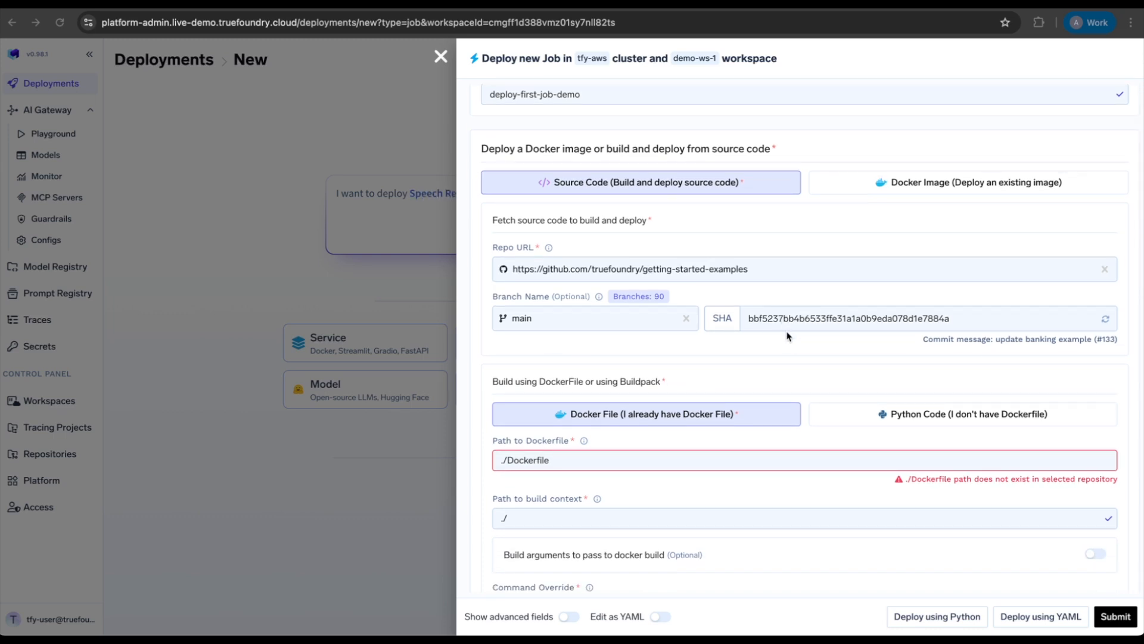
pyautogui.click(596, 323)
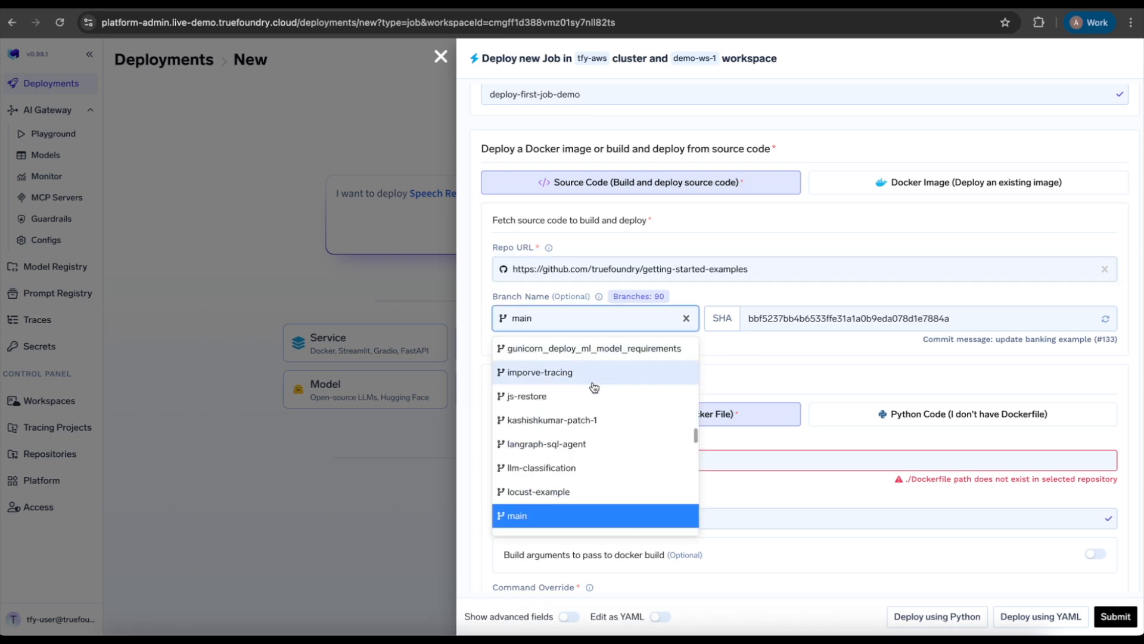
pyautogui.click(744, 353)
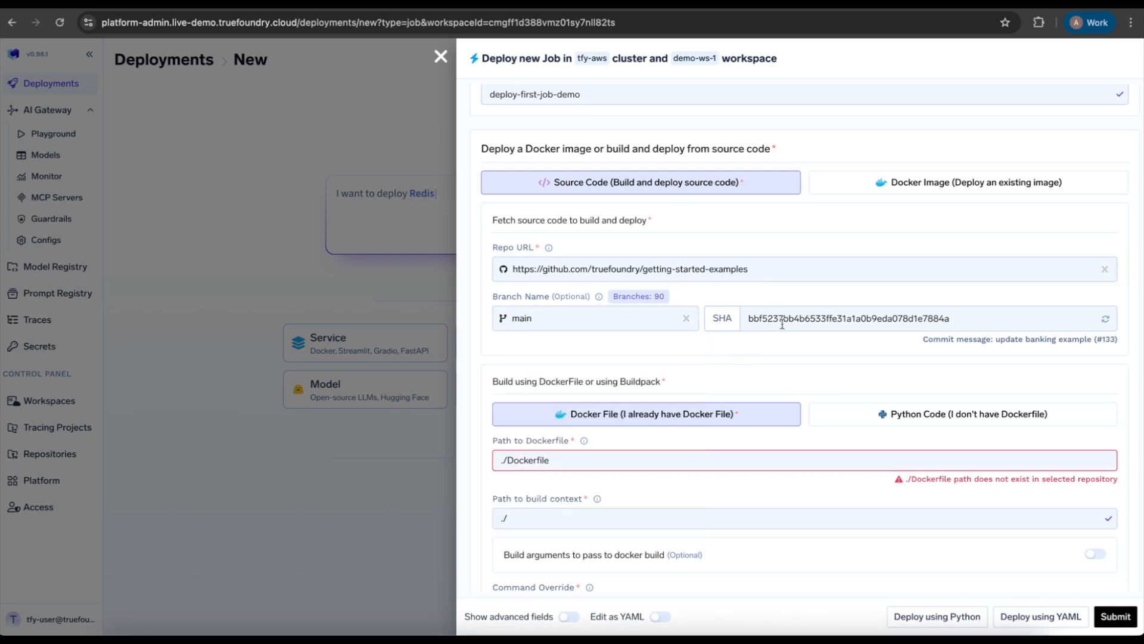
# Build from Python code without a Dockerfile and set the build context path to ./train-model/, checking the folder name in the GitHub repository.
pyautogui.scroll(-1, 676, 352)
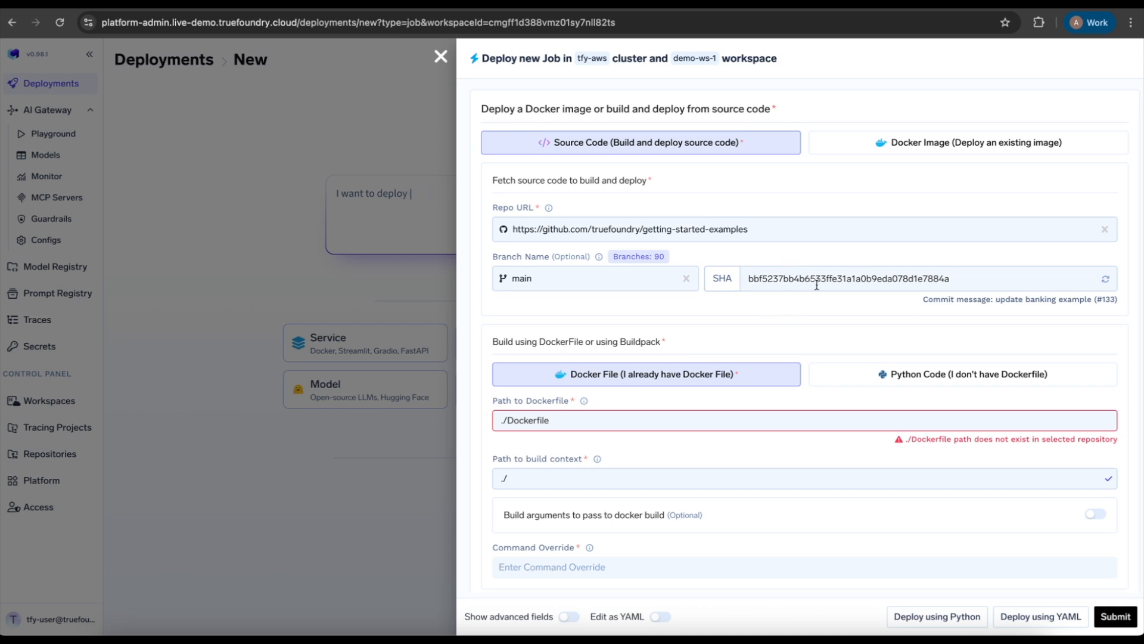
pyautogui.scroll(-2, 627, 328)
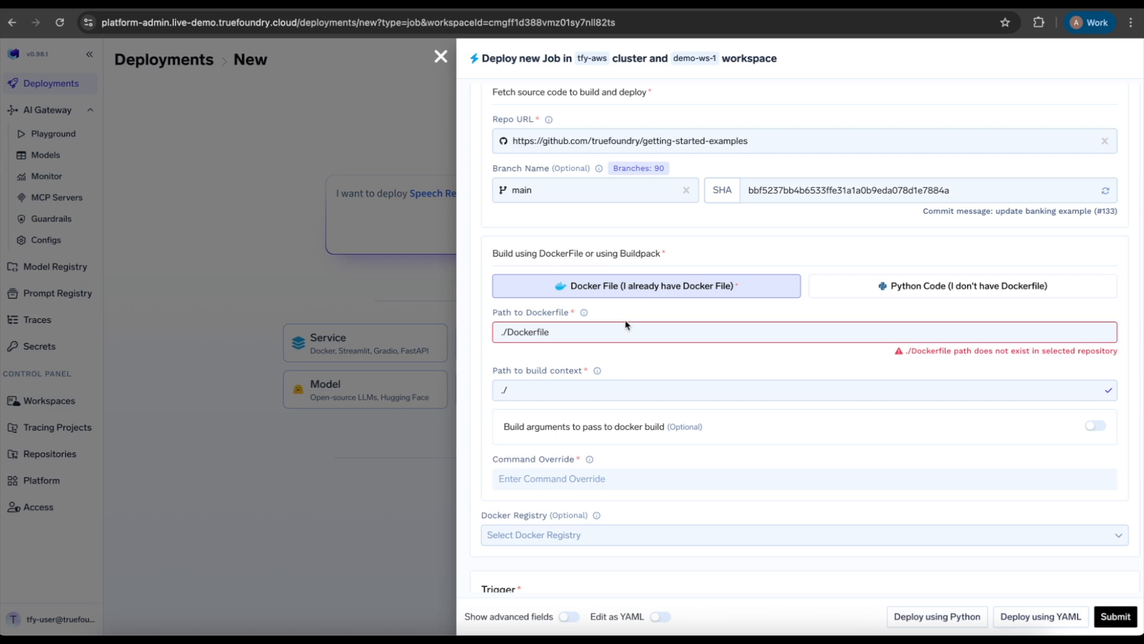
pyautogui.click(916, 291)
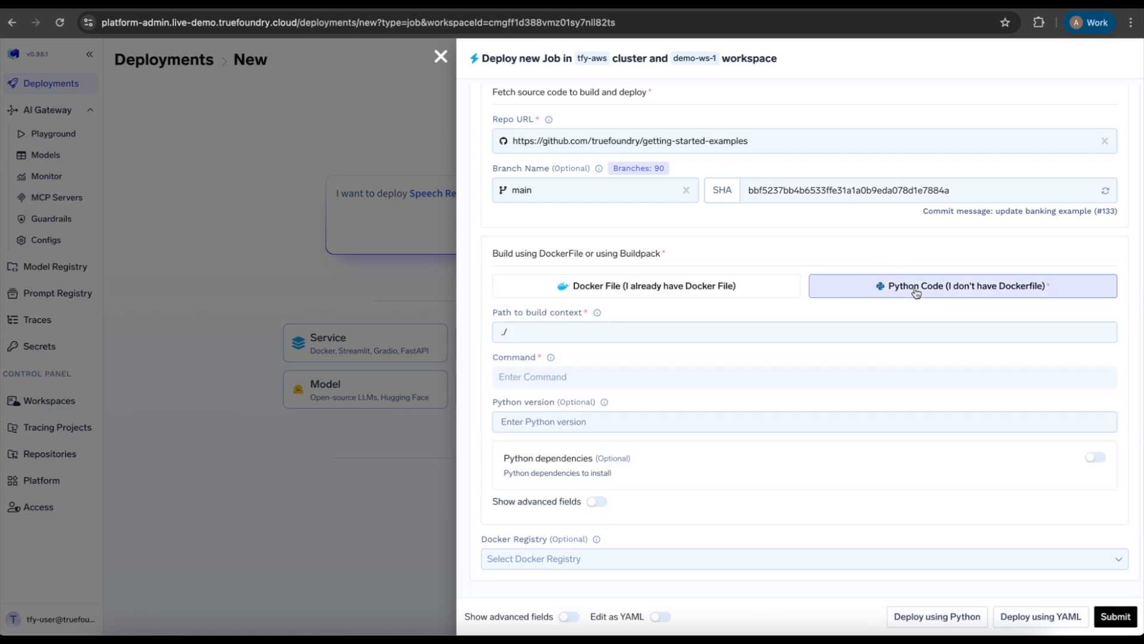
pyautogui.hotkey('ctrl', 'Tab')
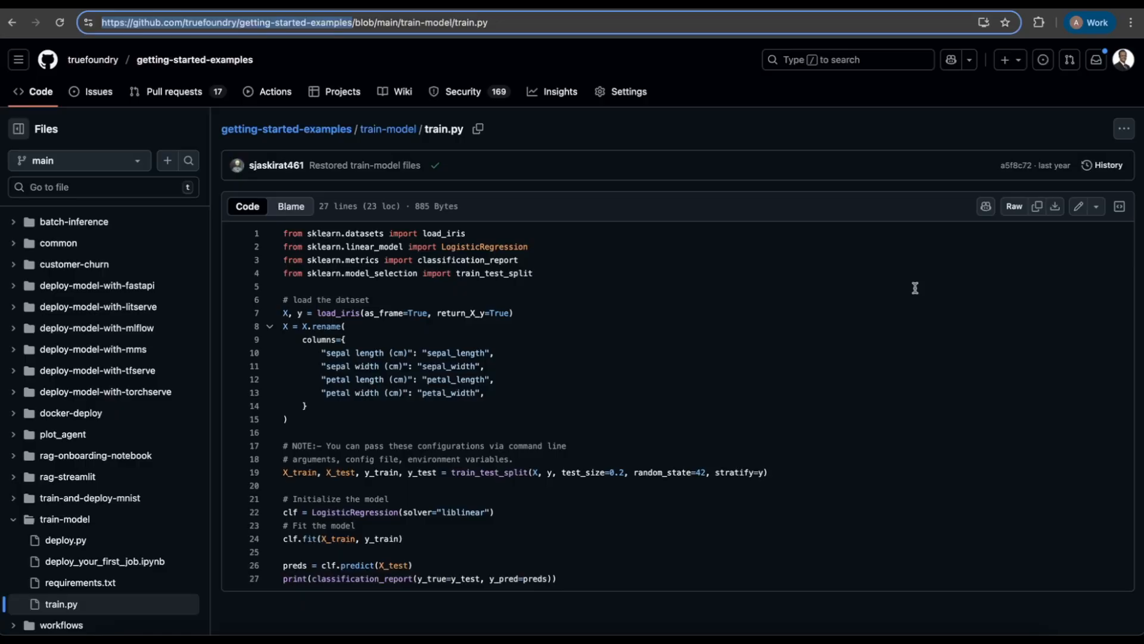
pyautogui.click(388, 130)
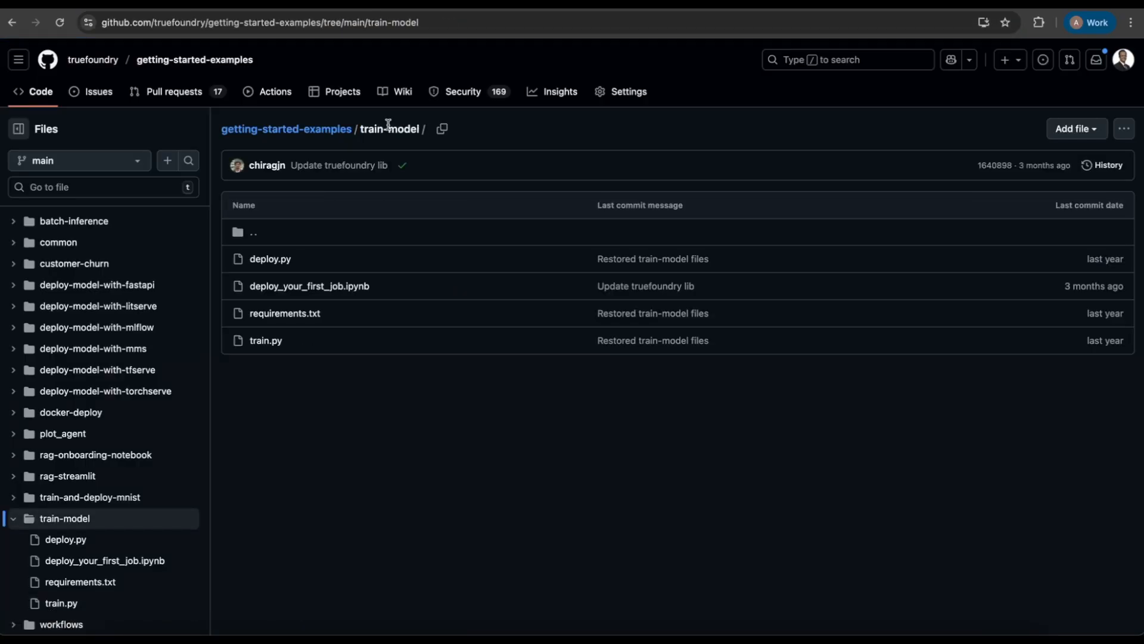
pyautogui.hotkey('ctrl', 'shift', 'Tab')
pyautogui.write('train-model/')
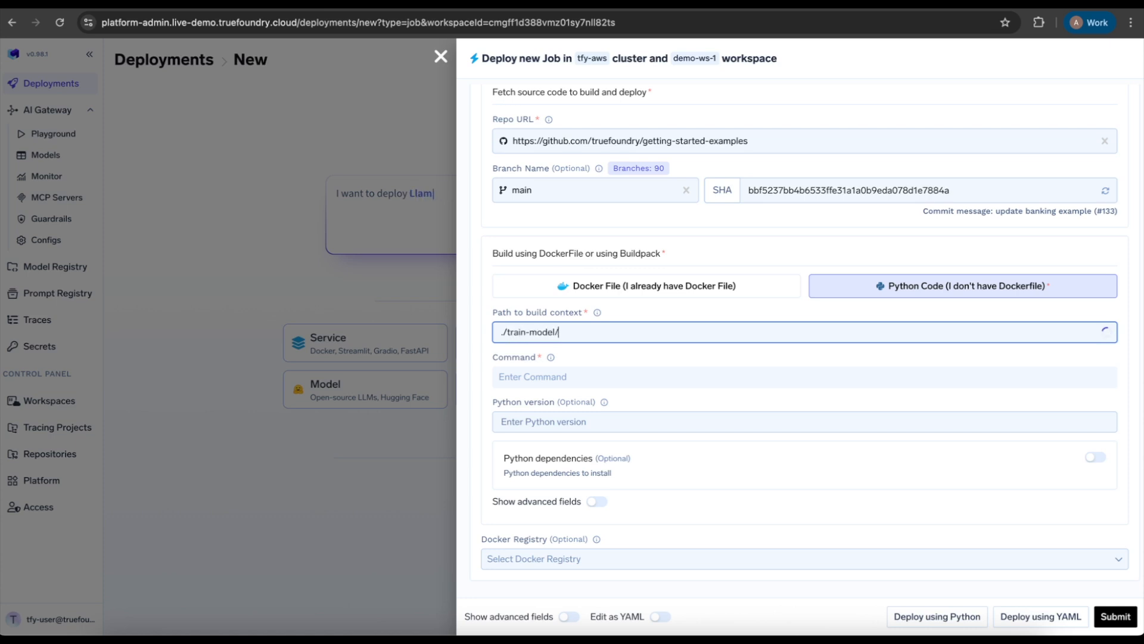
pyautogui.hotkey('ctrl', 'Tab')
pyautogui.moveTo(360, 129); pyautogui.dragTo(434, 132)
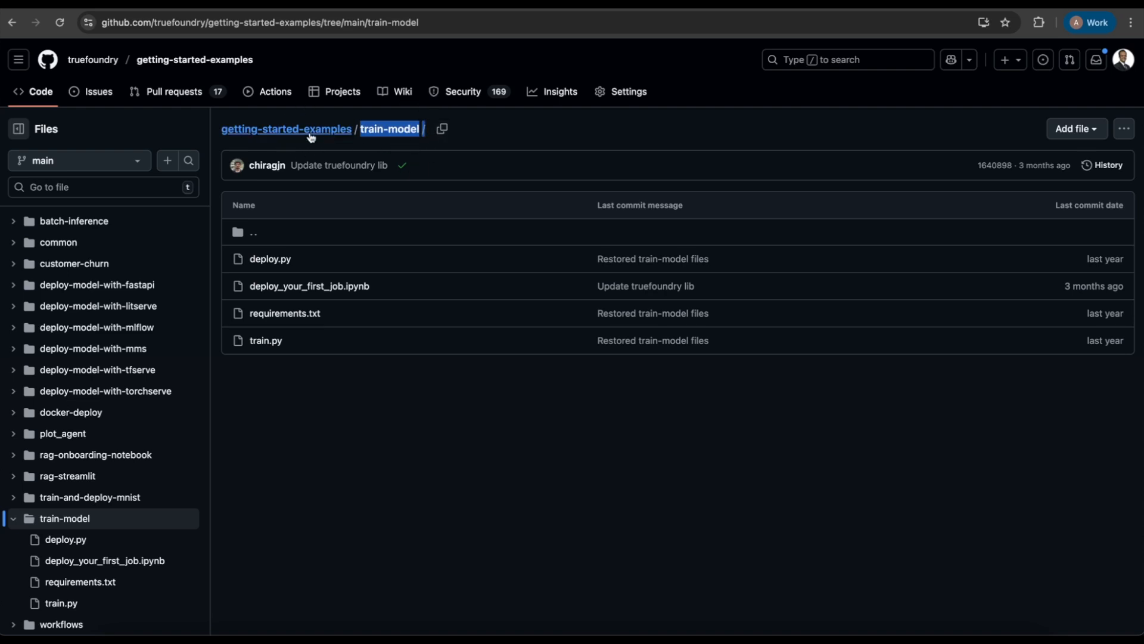
pyautogui.hotkey('ctrl', 'shift', 'Tab')
# Set the job's run command to python train.py.
pyautogui.scroll(-1, 596, 307)
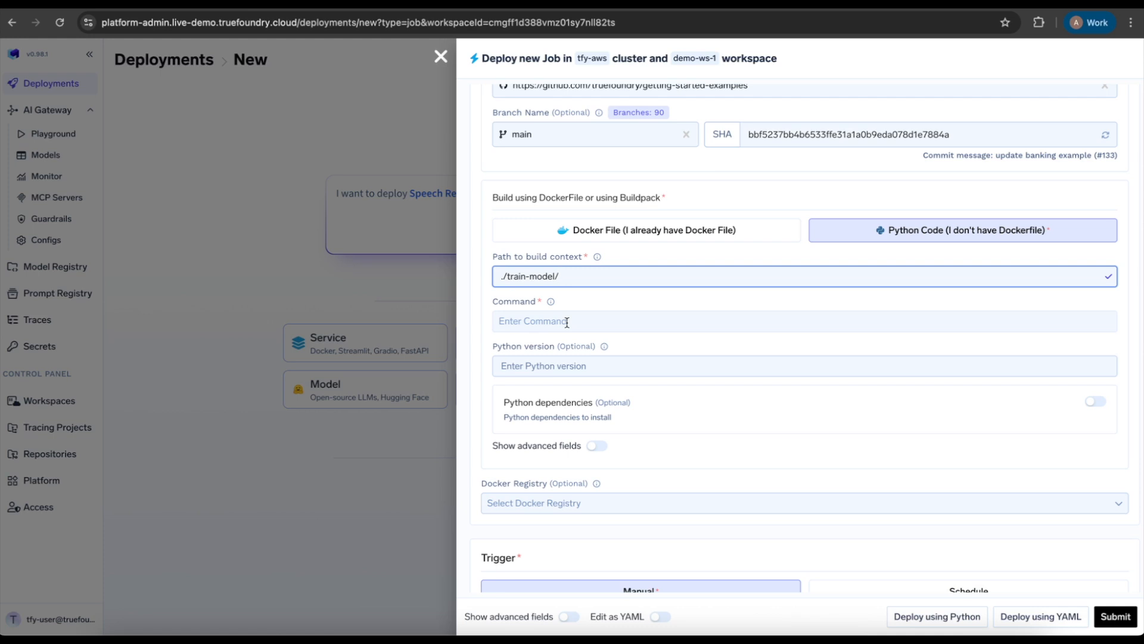
pyautogui.click(542, 326)
pyautogui.write('python train.py')
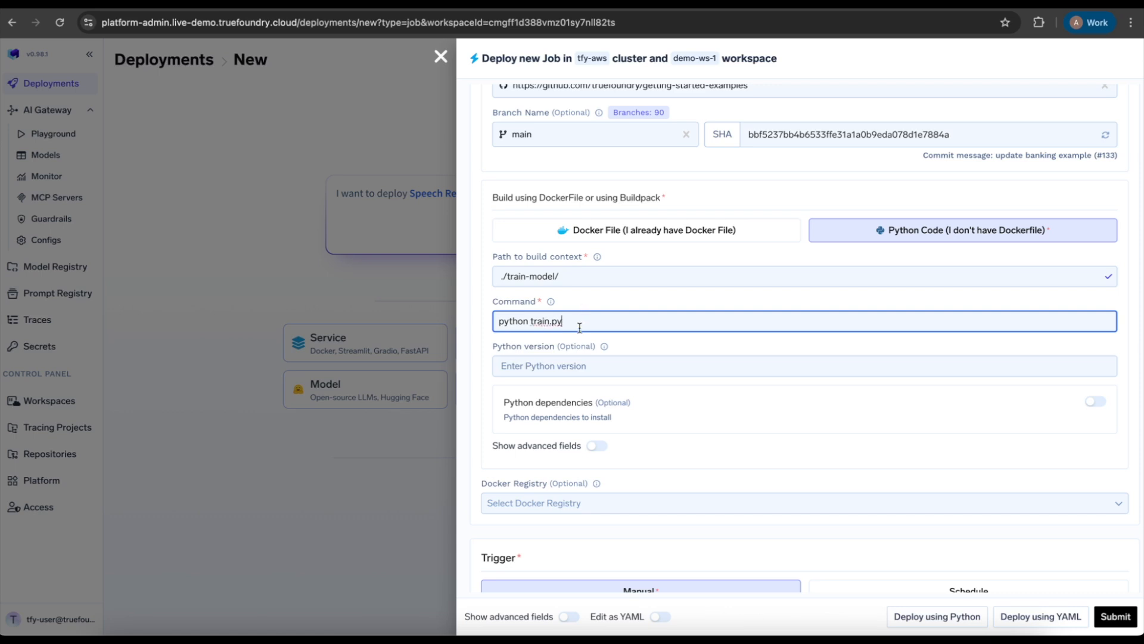
# Enable Python dependencies with Pip and set the path to requirements as requirements.txt.
pyautogui.scroll(-1, 579, 327)
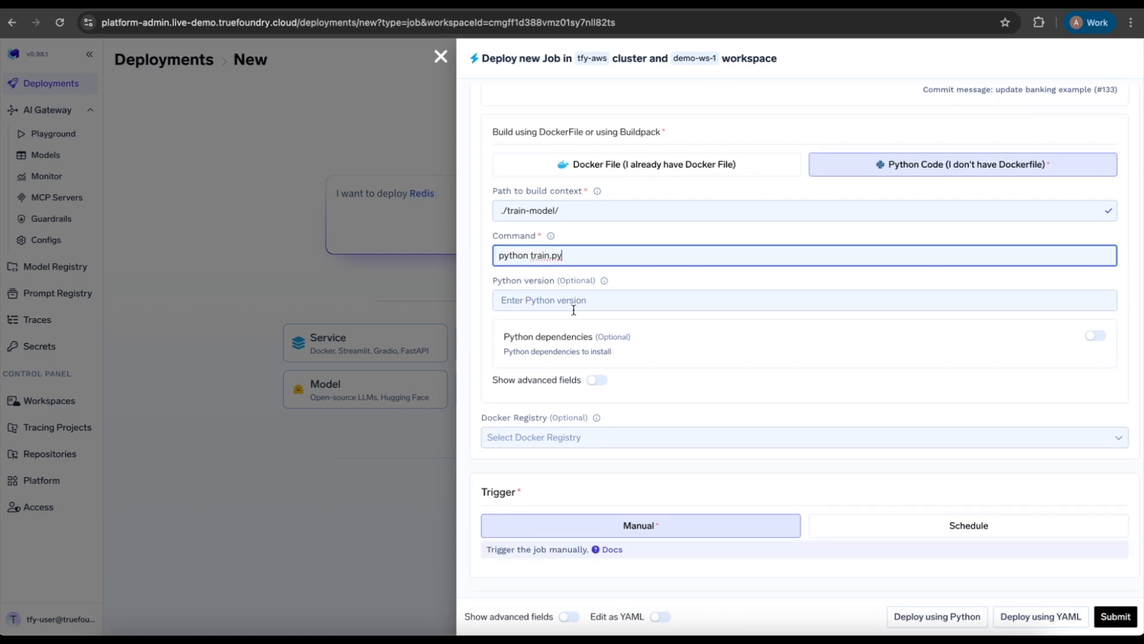
pyautogui.click(1094, 337)
pyautogui.scroll(-1, 802, 372)
pyautogui.click(674, 405)
pyautogui.write('requirements.txt')
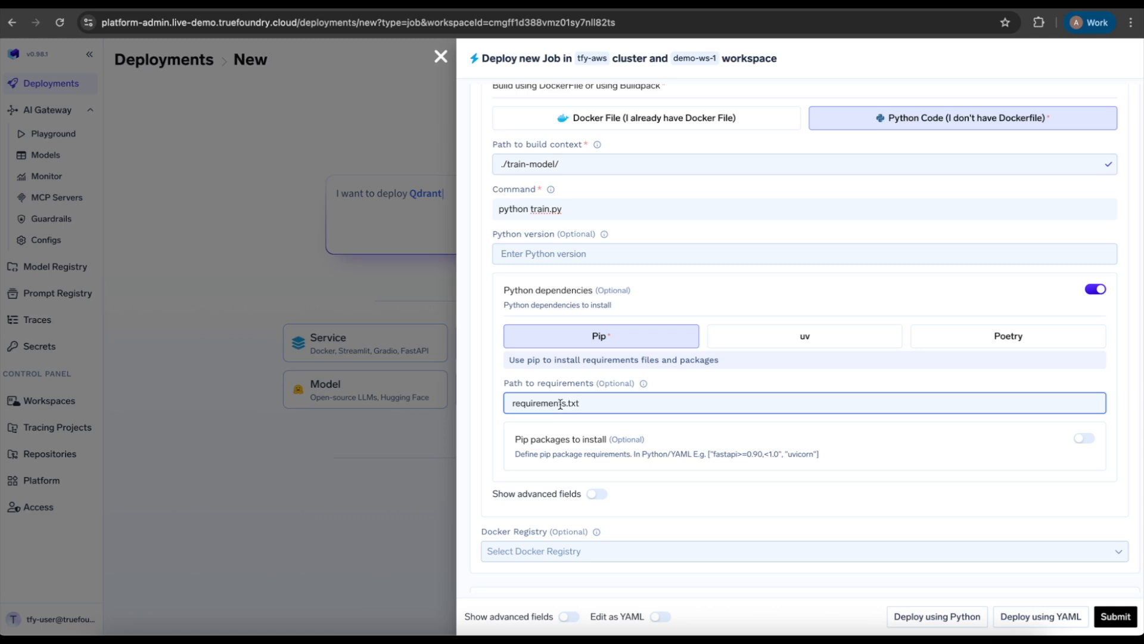
pyautogui.scroll(1, 715, 358)
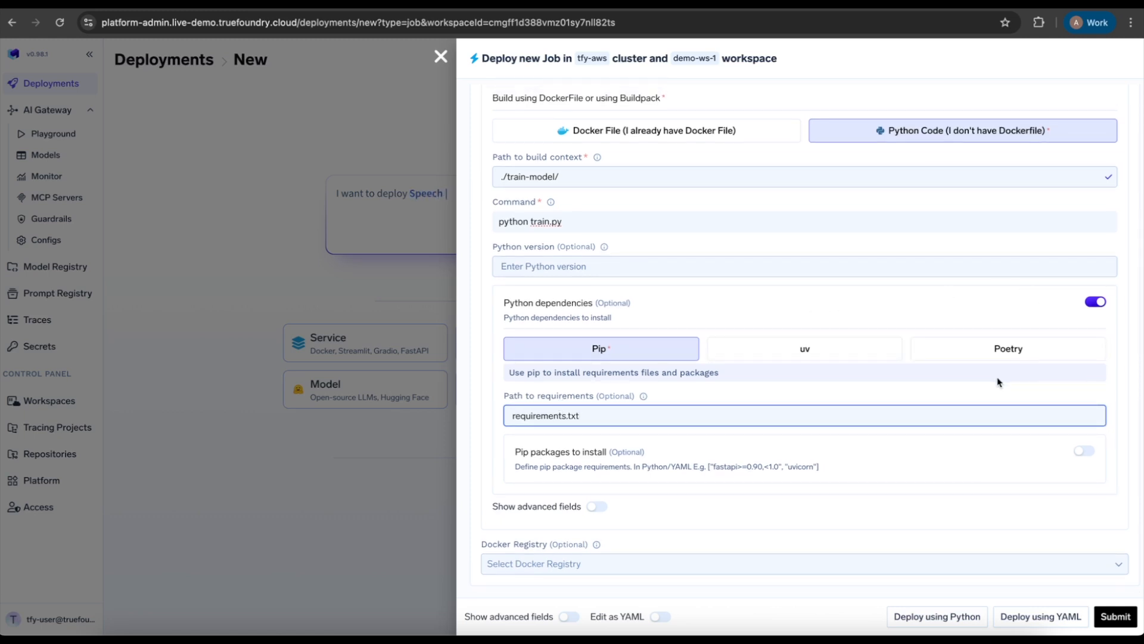
# Set the job's trigger to Schedule.
pyautogui.scroll(-2, 894, 377)
pyautogui.scroll(-2, 894, 379)
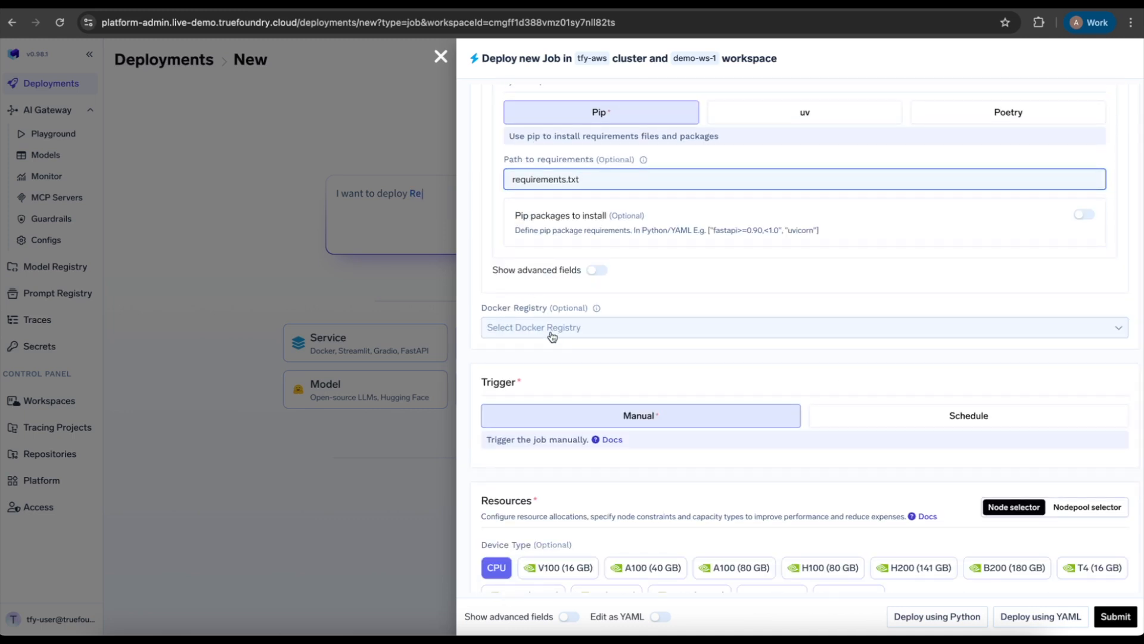
pyautogui.scroll(-3, 569, 348)
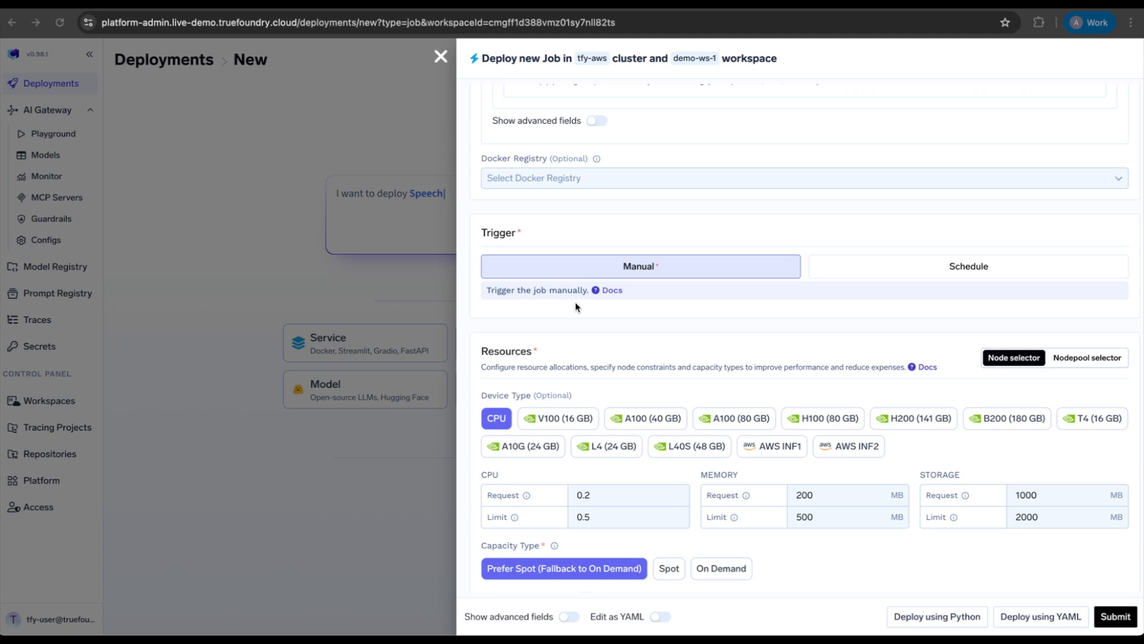
pyautogui.click(918, 273)
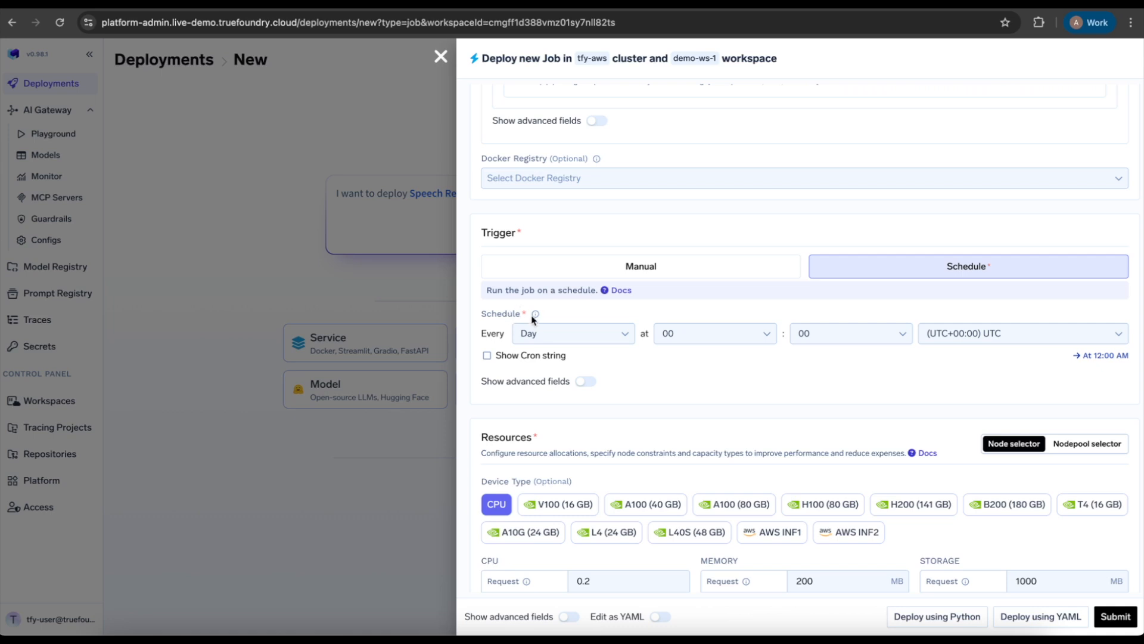
# Examine the schedule's repeat interval options and its cron string without changing the schedule.
pyautogui.click(617, 334)
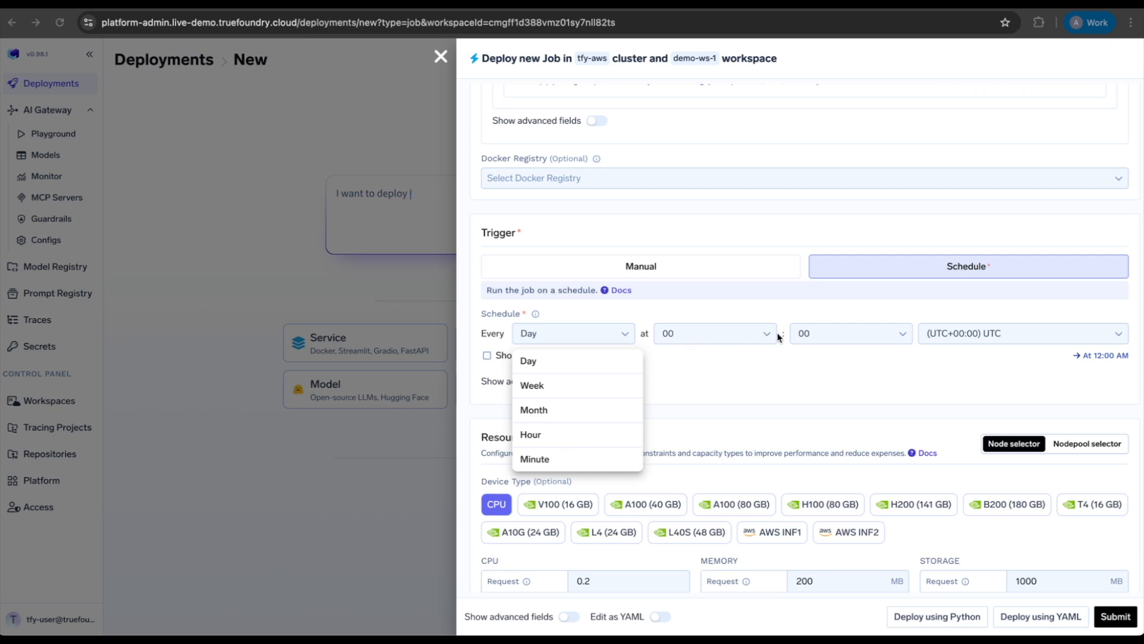
pyautogui.click(948, 360)
pyautogui.click(487, 356)
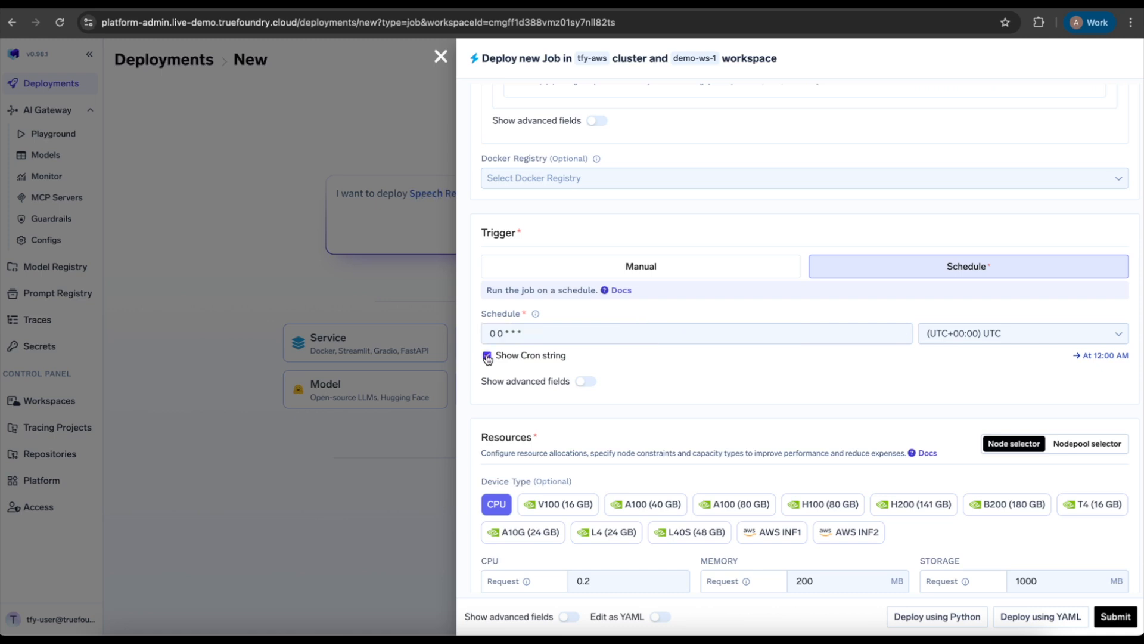
pyautogui.click(487, 356)
# Show the trigger's advanced fields and examine the Concurrency Policy options without changing the selection.
pyautogui.click(584, 382)
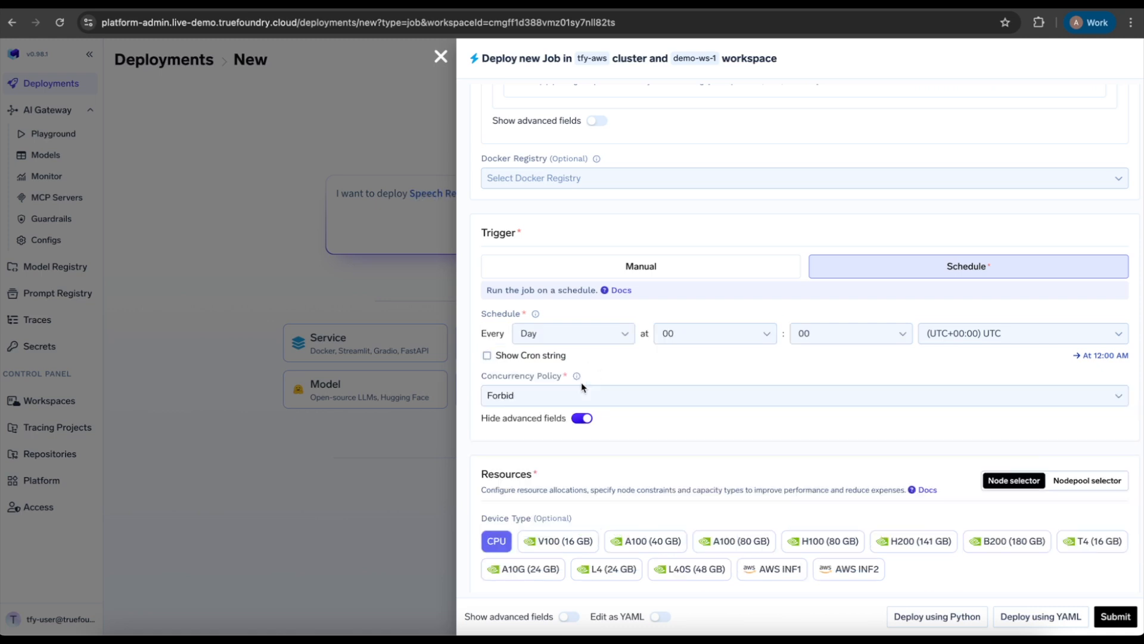
pyautogui.scroll(-1, 582, 384)
pyautogui.scroll(-2, 583, 387)
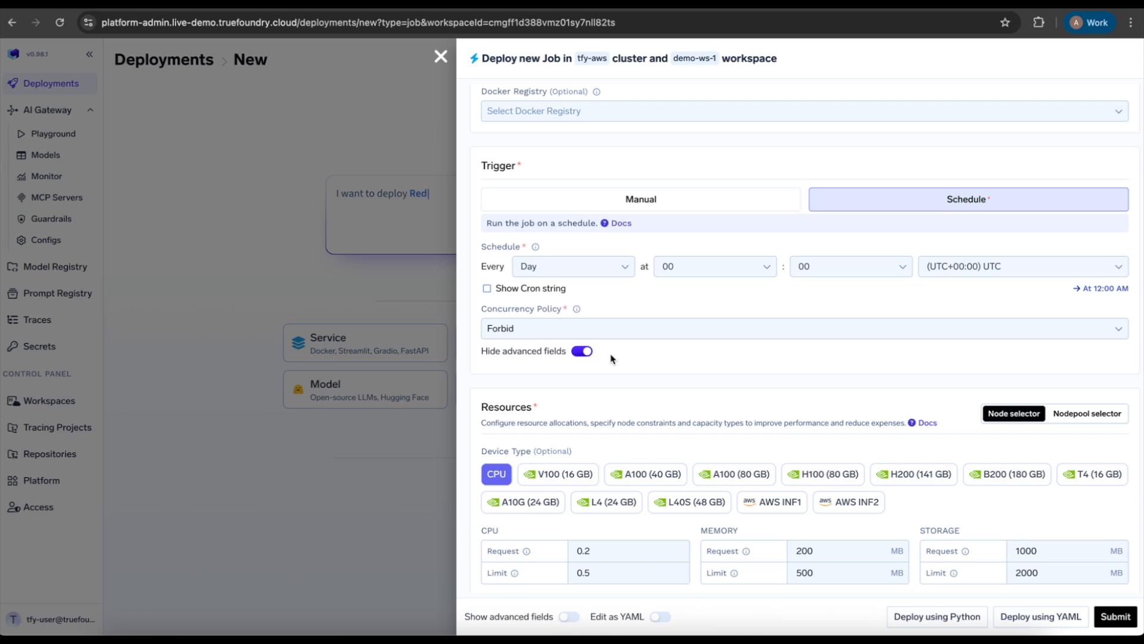
pyautogui.click(616, 327)
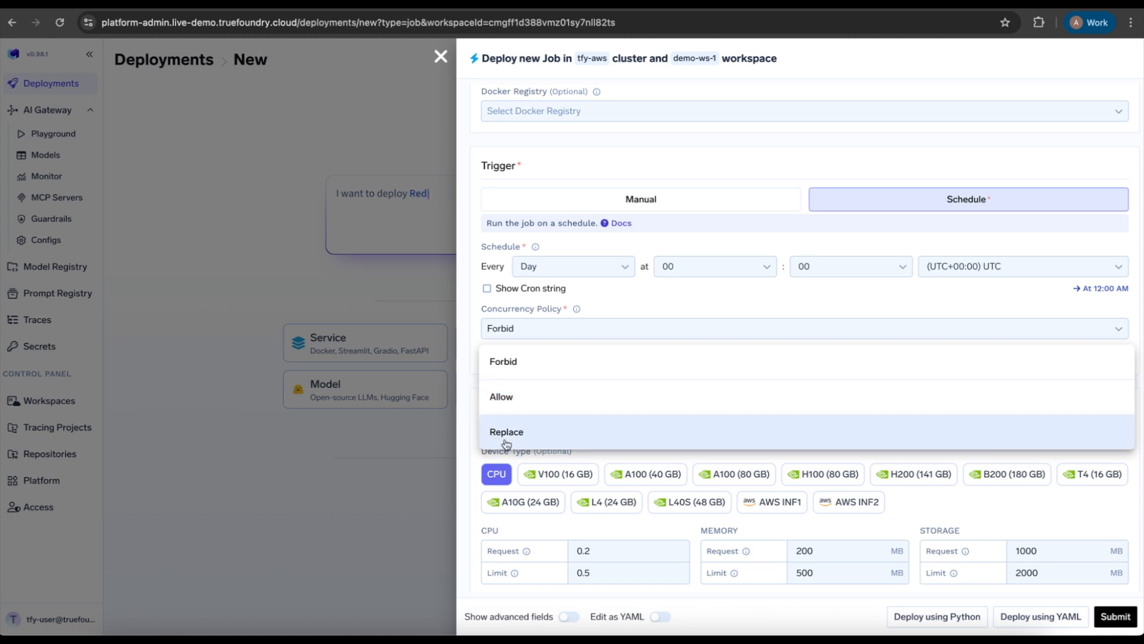
pyautogui.click(469, 434)
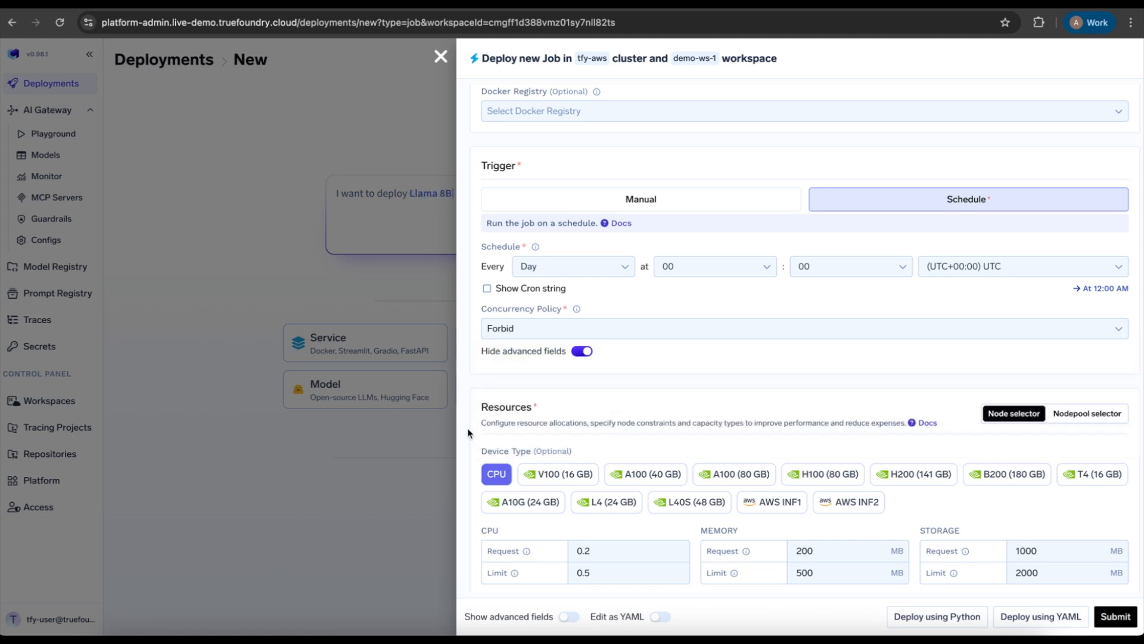
# Switch the job's trigger back to Manual.
pyautogui.scroll(-1, 596, 346)
pyautogui.click(715, 146)
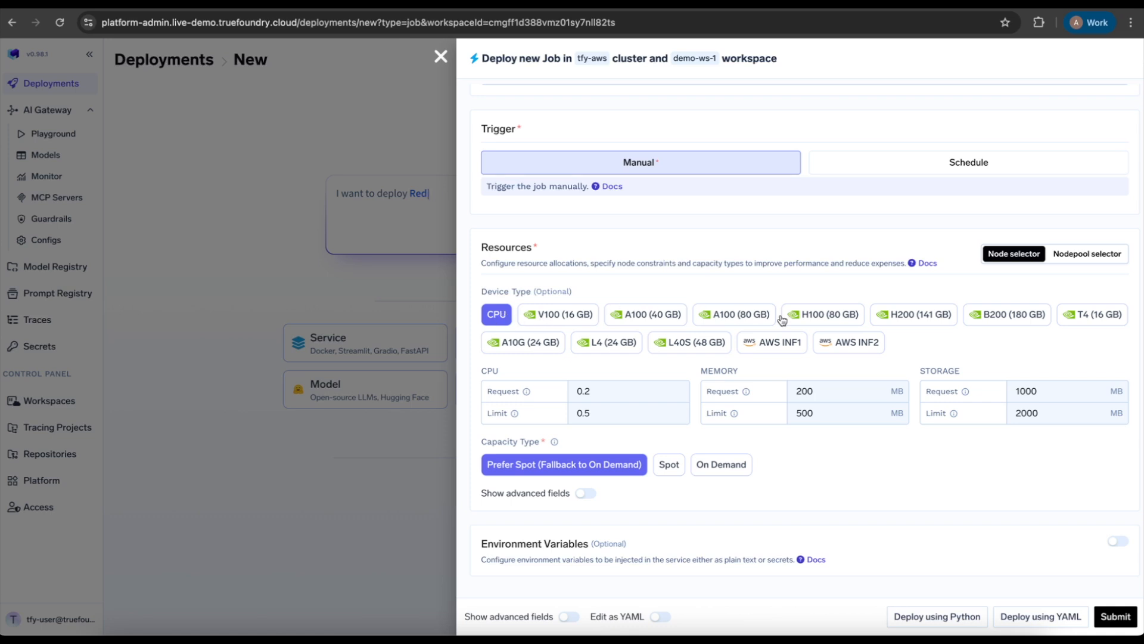
pyautogui.click(546, 312)
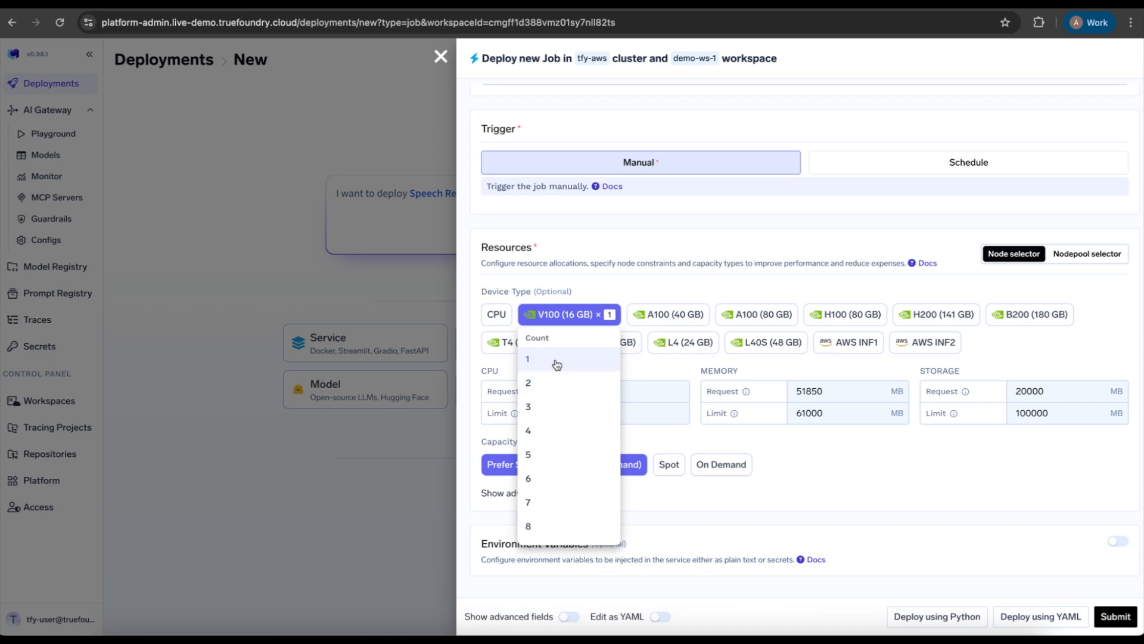
pyautogui.click(552, 405)
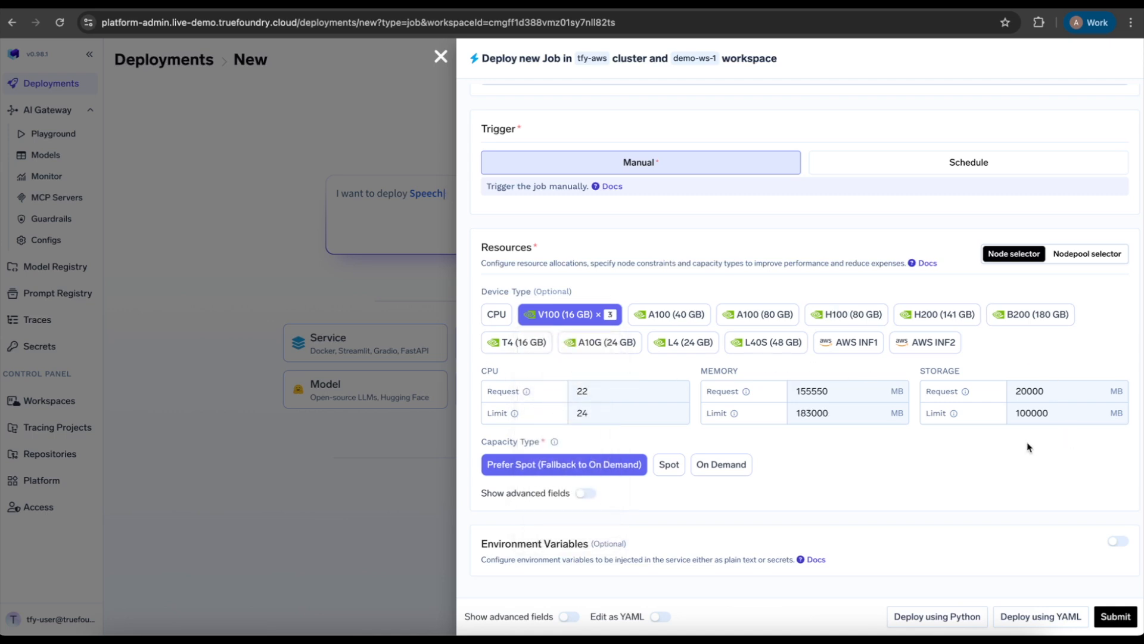
pyautogui.click(495, 316)
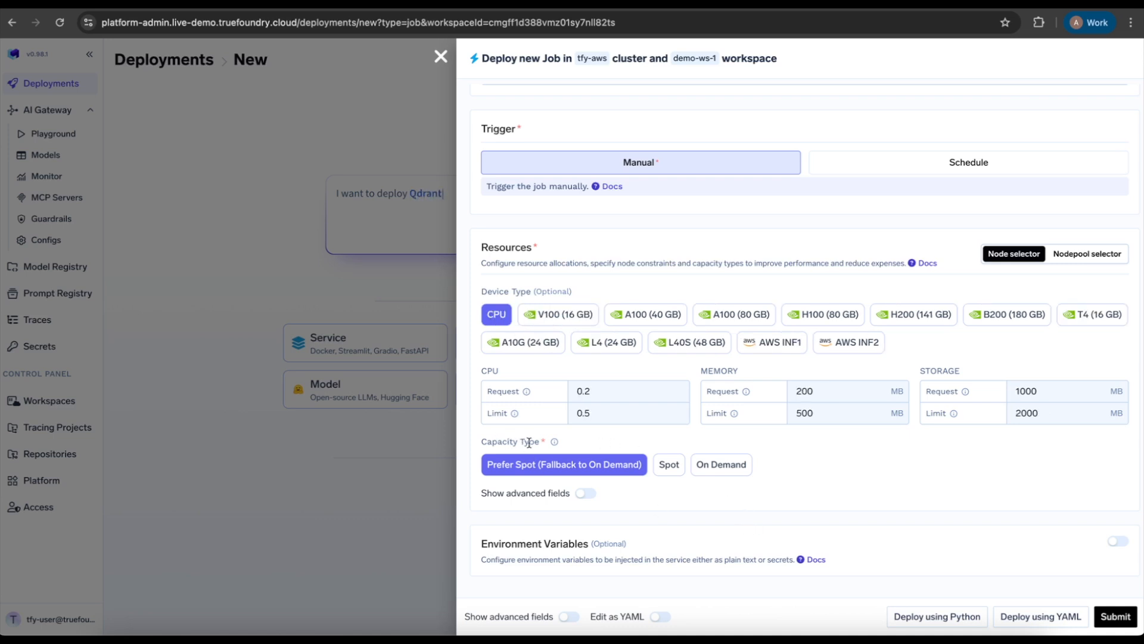
# Examine the capacity type options and the advanced resource fields, then hide the advanced fields again.
pyautogui.moveTo(552, 445)
pyautogui.click(587, 493)
pyautogui.scroll(-3, 589, 498)
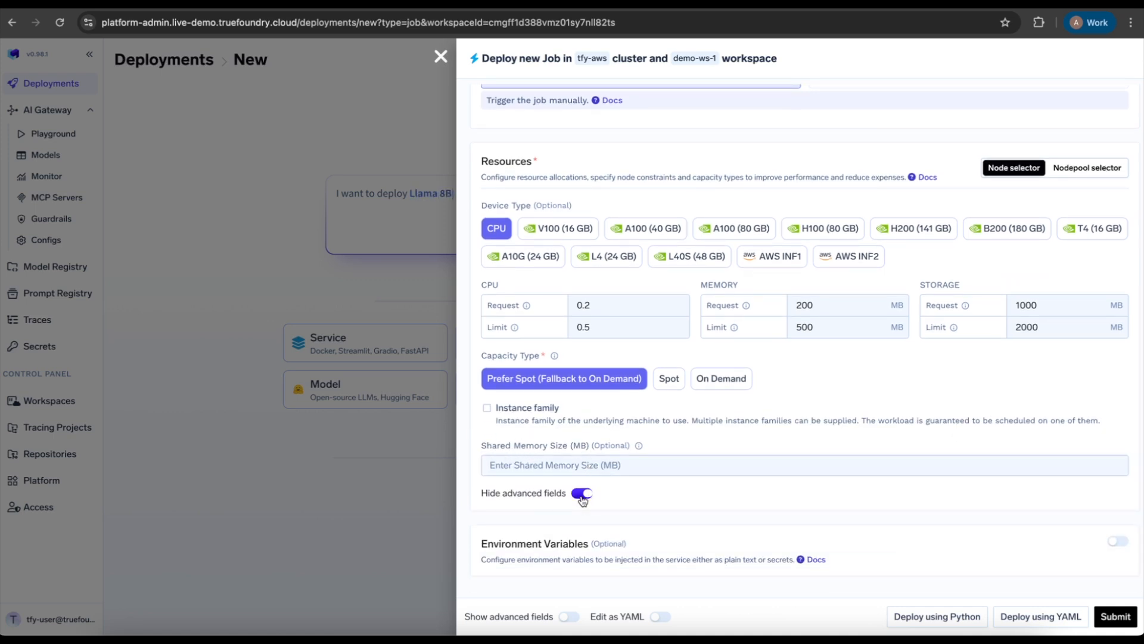
pyautogui.click(583, 495)
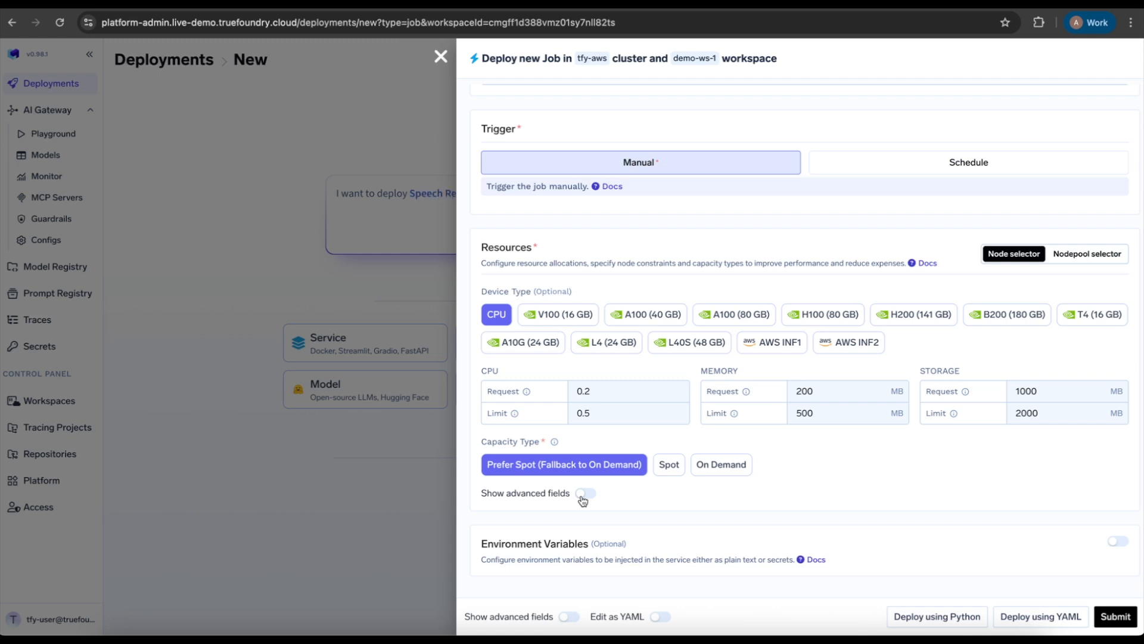
# Enable the Environment Variables section without adding any variable and submit the job for deployment.
pyautogui.click(1118, 541)
pyautogui.scroll(-2, 826, 473)
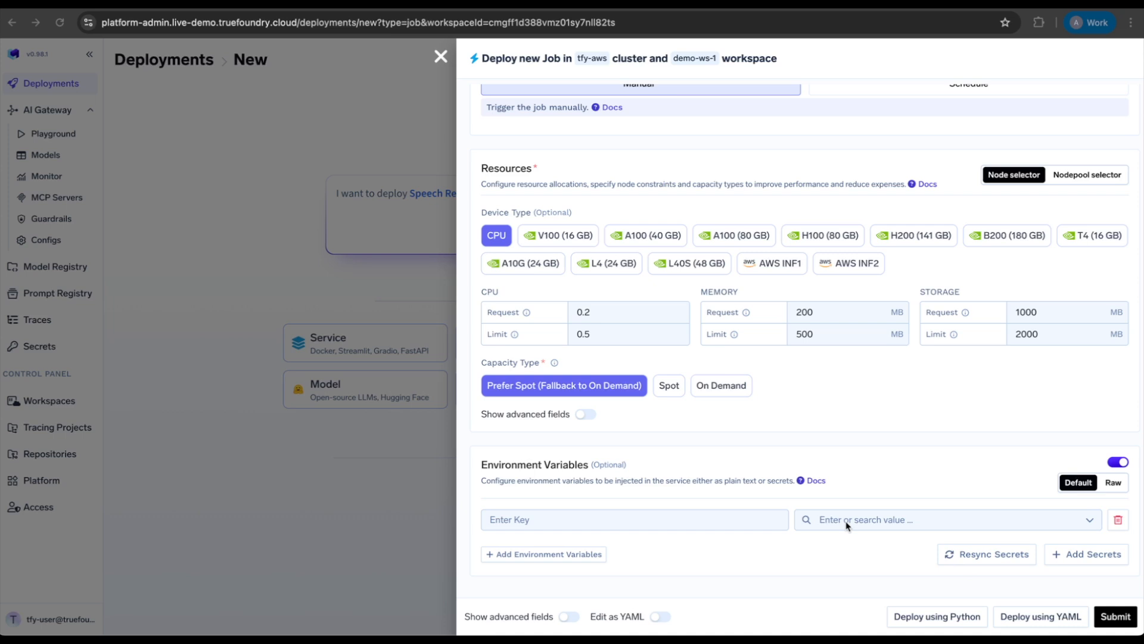
pyautogui.click(1115, 617)
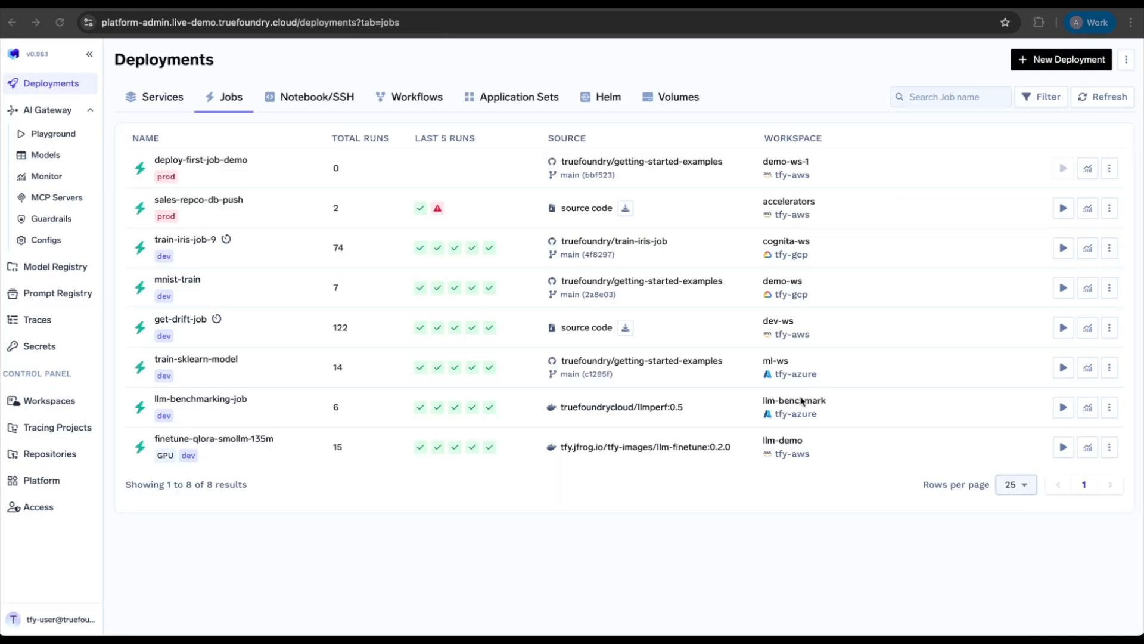
# Open the deploy-first-job-demo job and check its deployment status, pods and job runs.
pyautogui.click(205, 162)
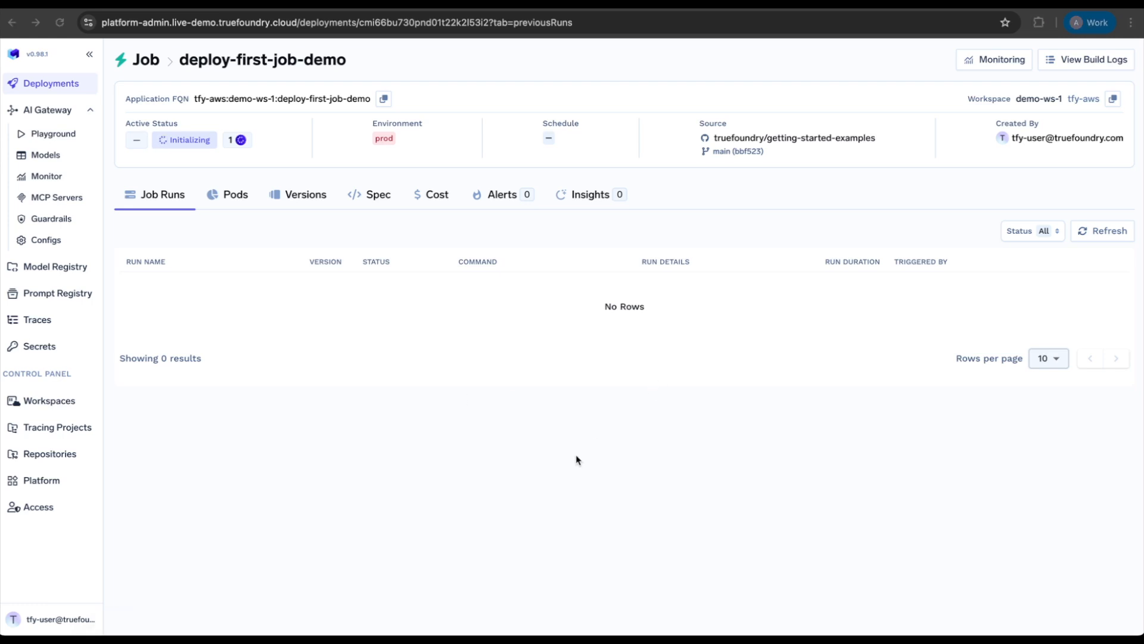
pyautogui.click(238, 141)
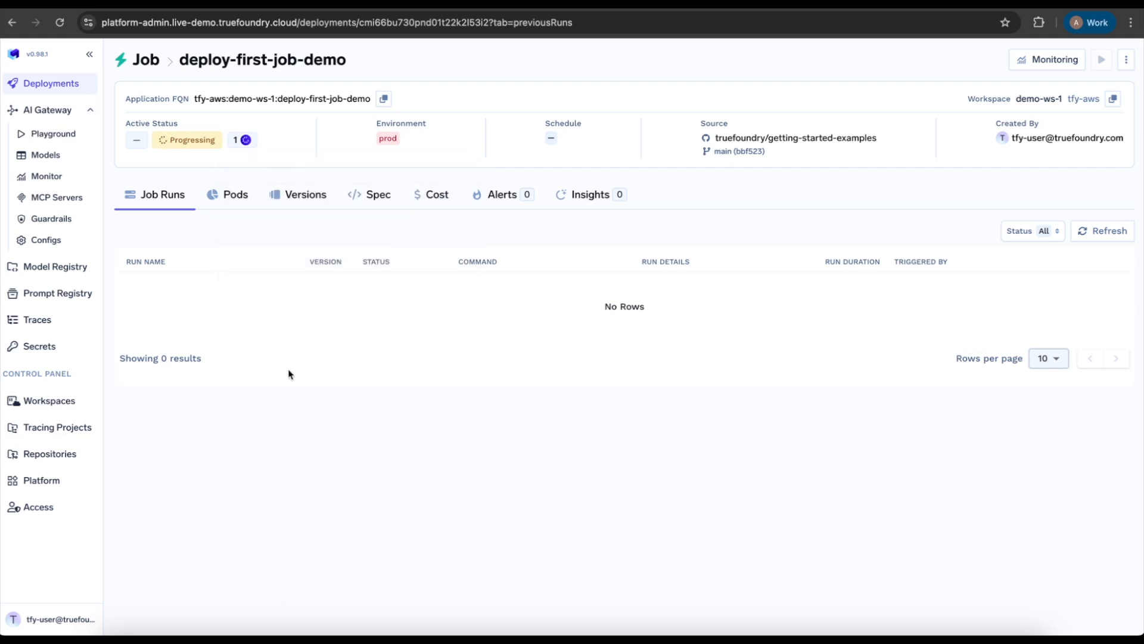
pyautogui.click(236, 197)
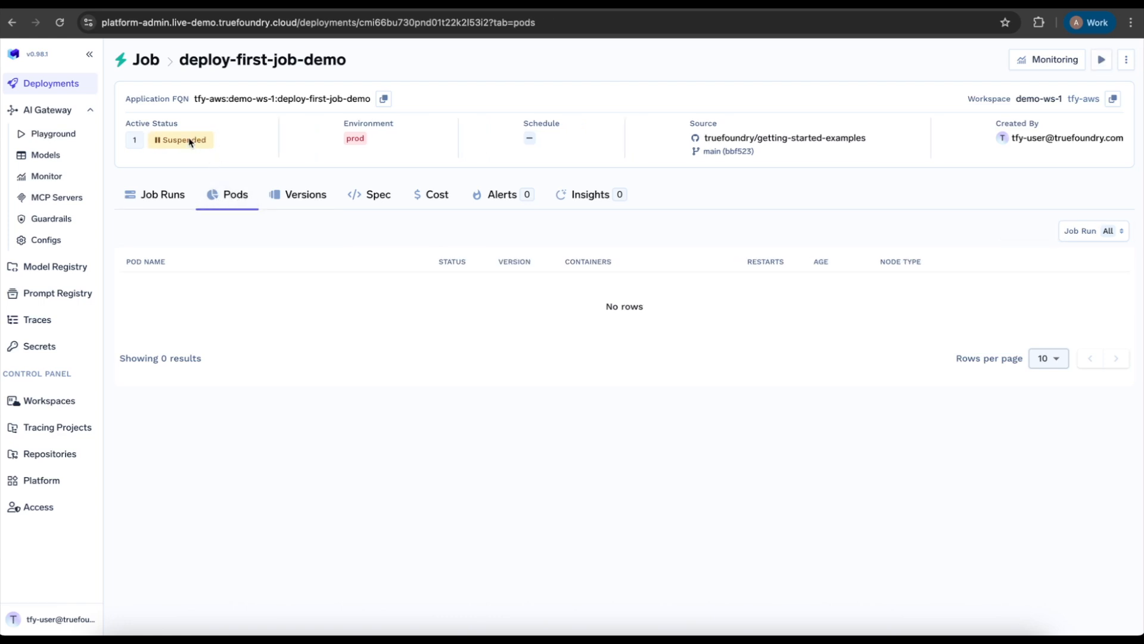
pyautogui.click(178, 198)
# View the job's deployed versions and inspect the YAML spec of version 1, then close it.
pyautogui.click(322, 198)
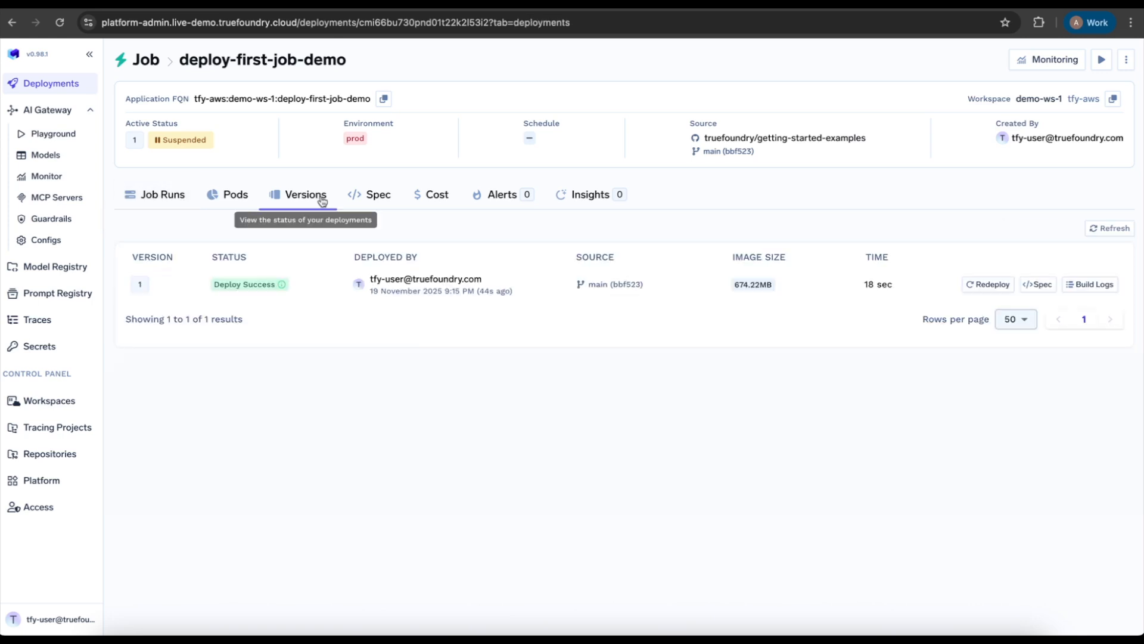
pyautogui.moveTo(276, 289)
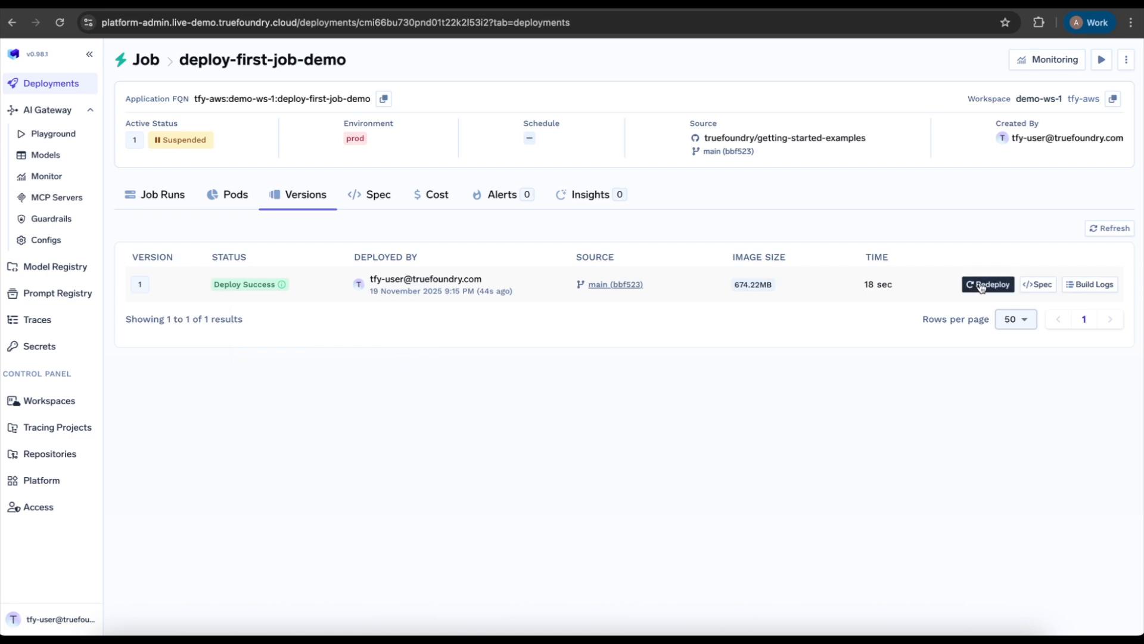
pyautogui.click(1038, 284)
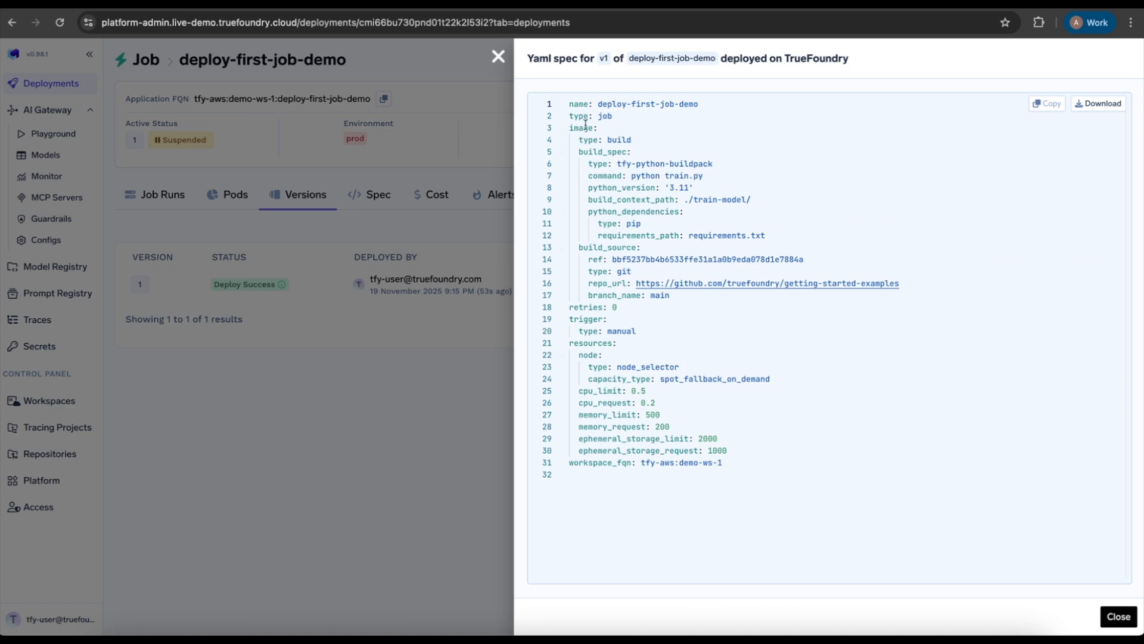
pyautogui.click(498, 57)
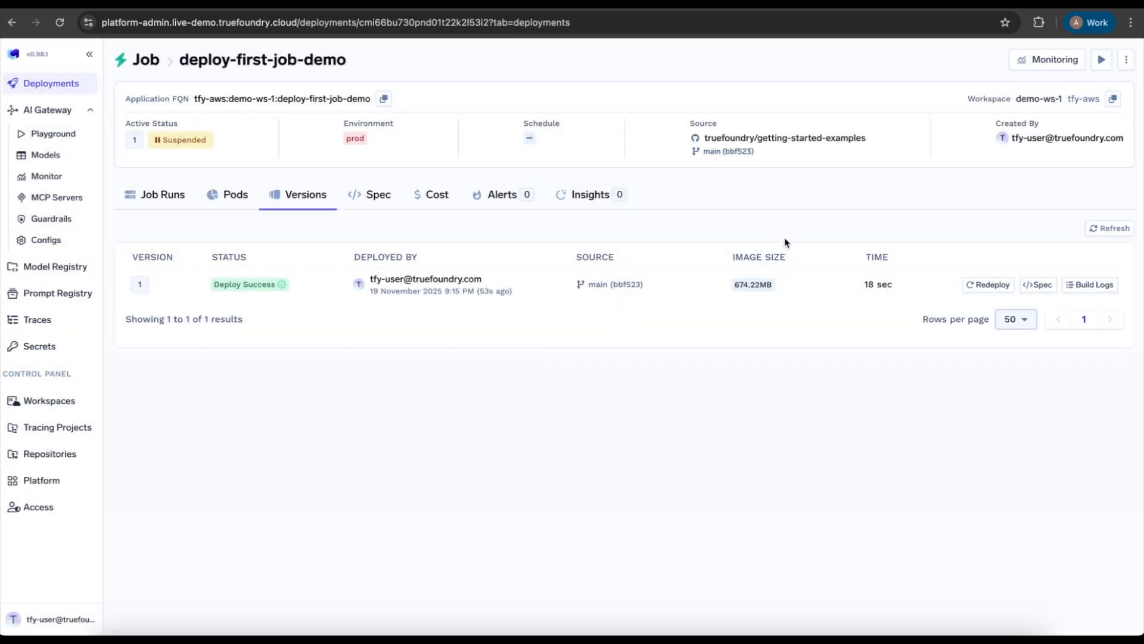
# Examine the build logs of version 1 back to the package installation, then close them.
pyautogui.click(1096, 293)
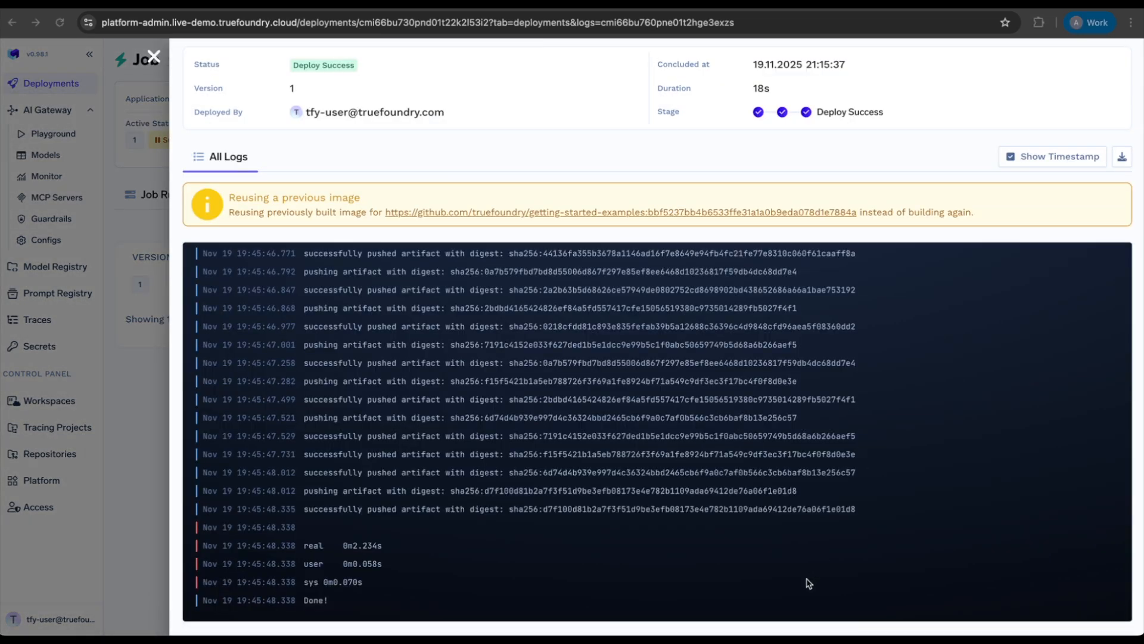
pyautogui.scroll(15, 622, 458)
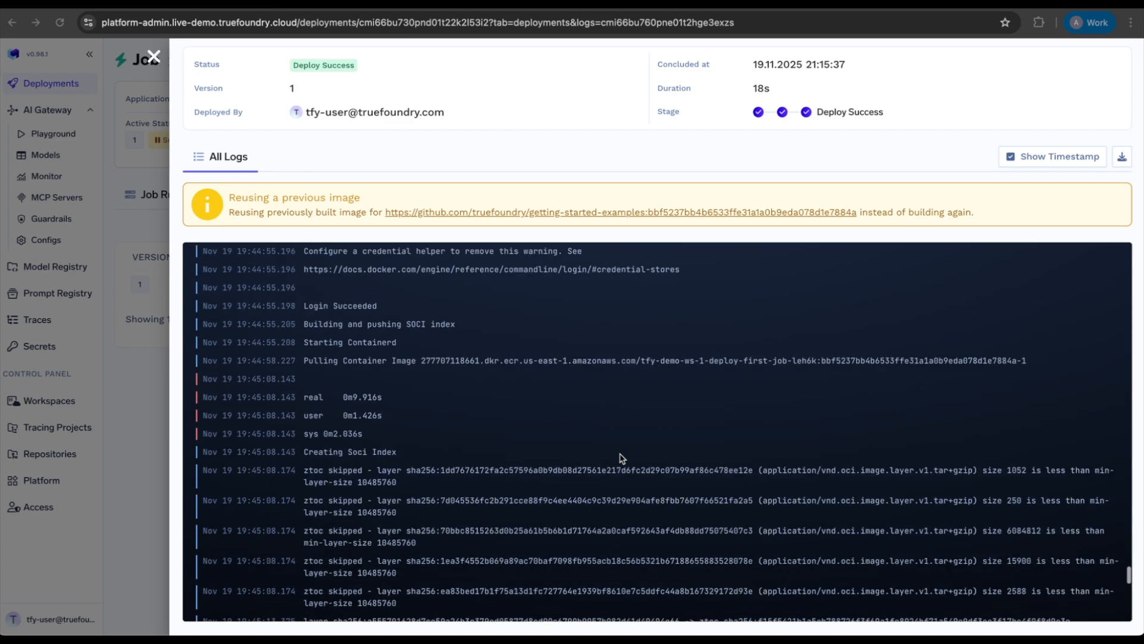
pyautogui.scroll(10, 620, 458)
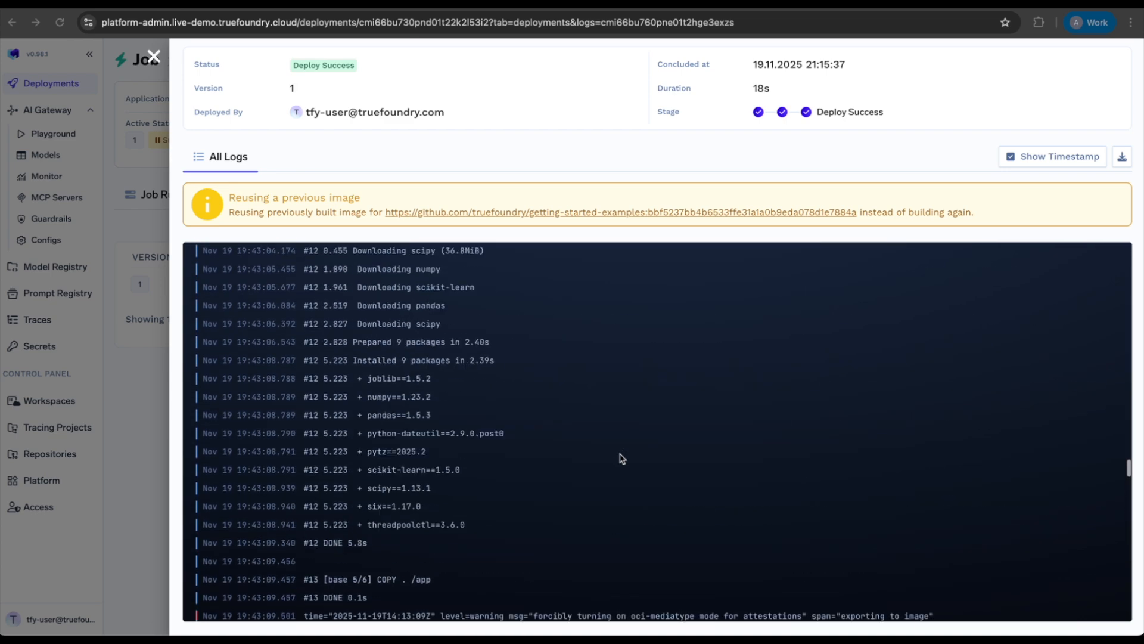
pyautogui.press('Escape')
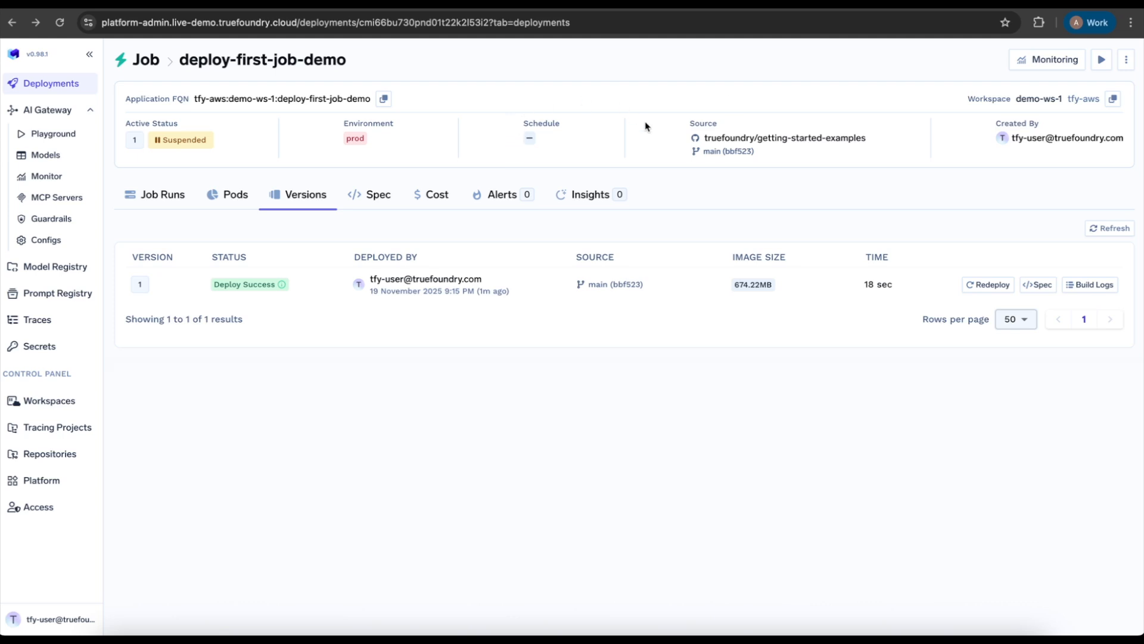
# Examine the job's run form and the Alias field's description, then close the form without running the job.
pyautogui.click(1101, 61)
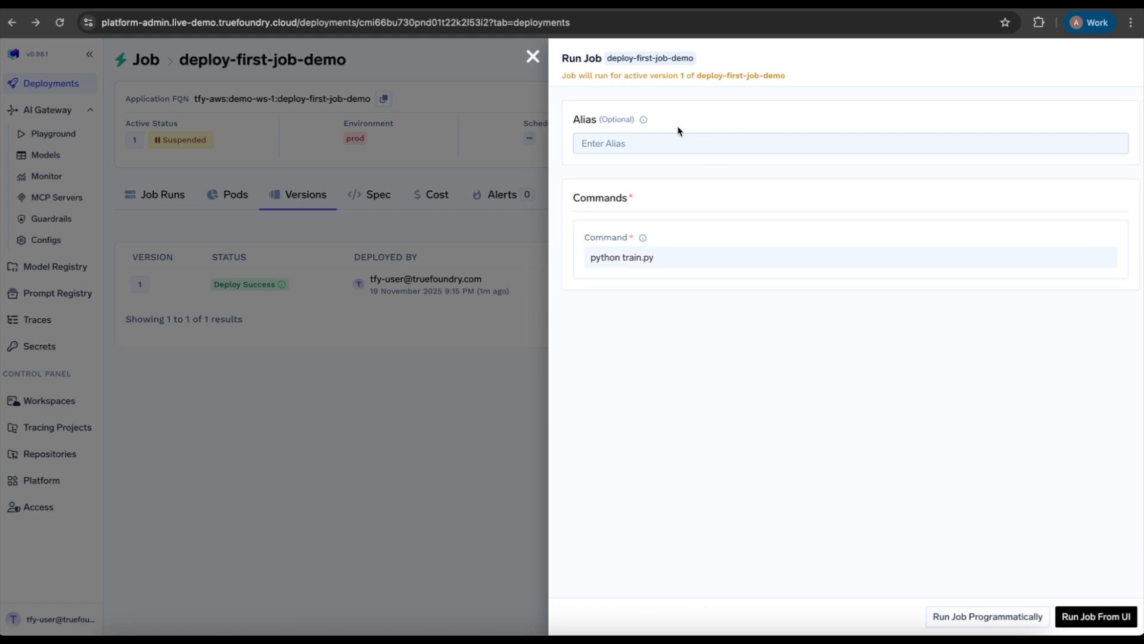
pyautogui.moveTo(645, 121)
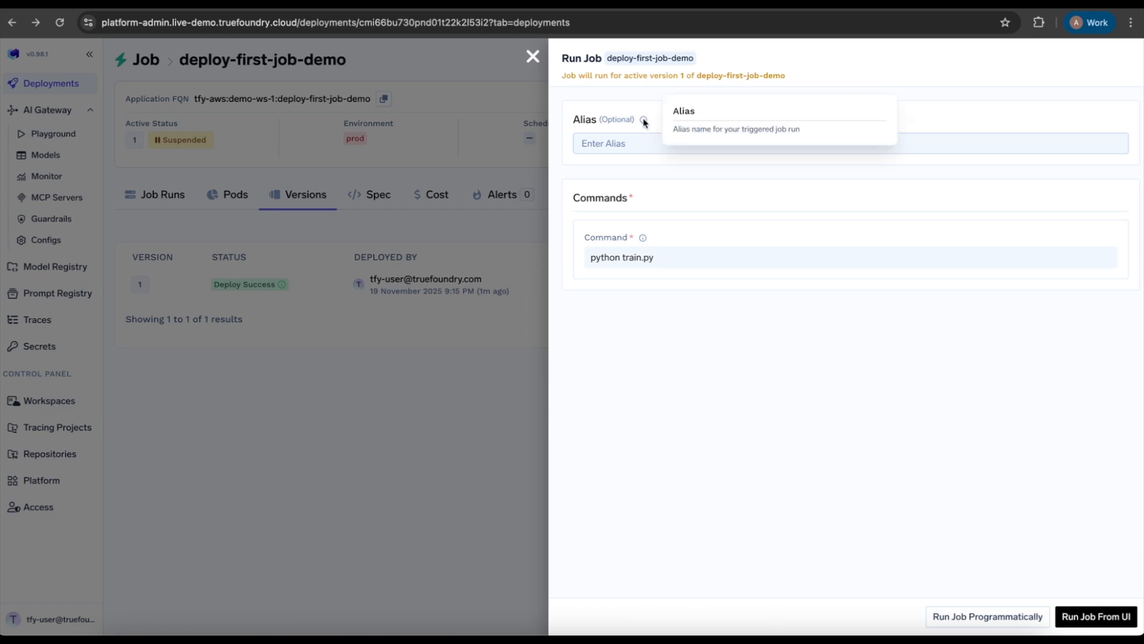
pyautogui.click(528, 60)
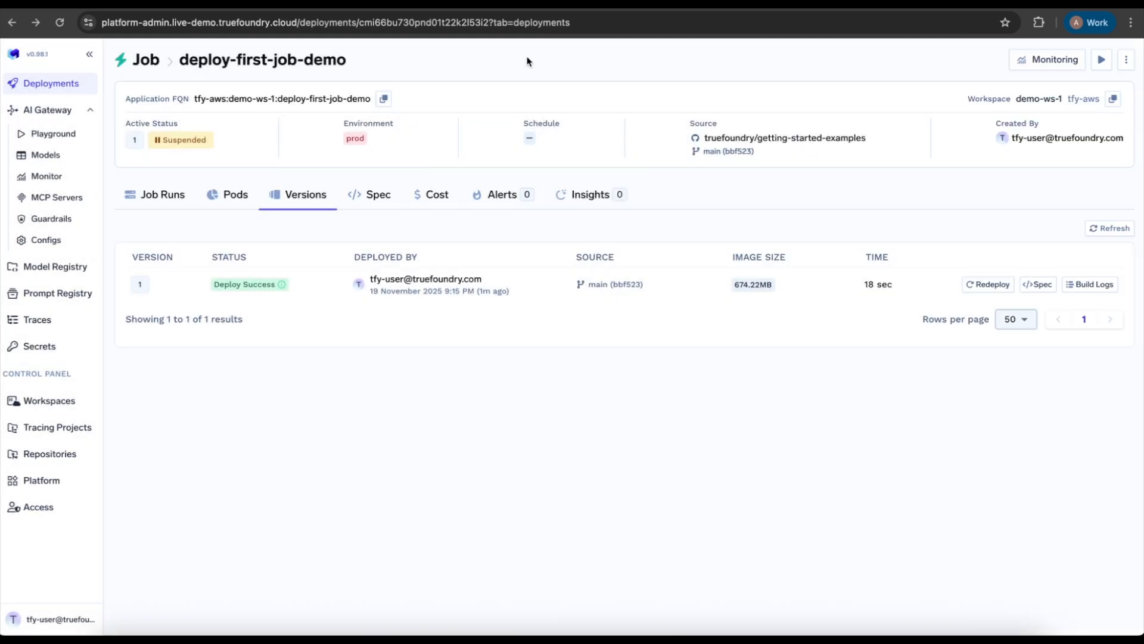
# Edit the deployed job and set its trigger to a schedule of every day at 08:00 UTC.
pyautogui.click(1126, 60)
pyautogui.click(1072, 89)
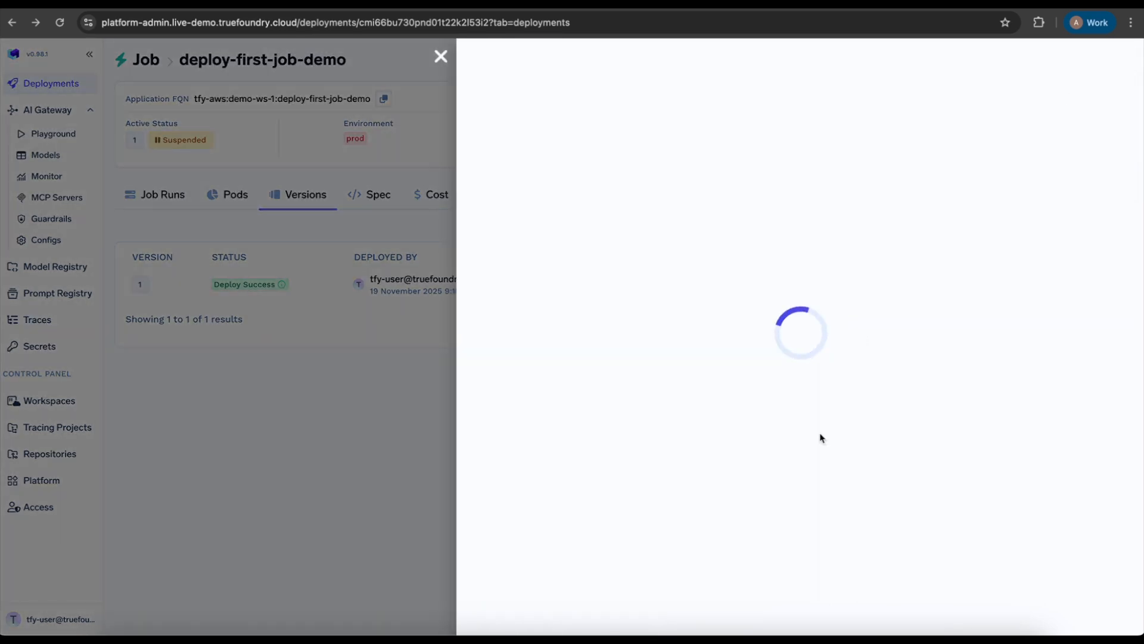
pyautogui.scroll(-10, 569, 439)
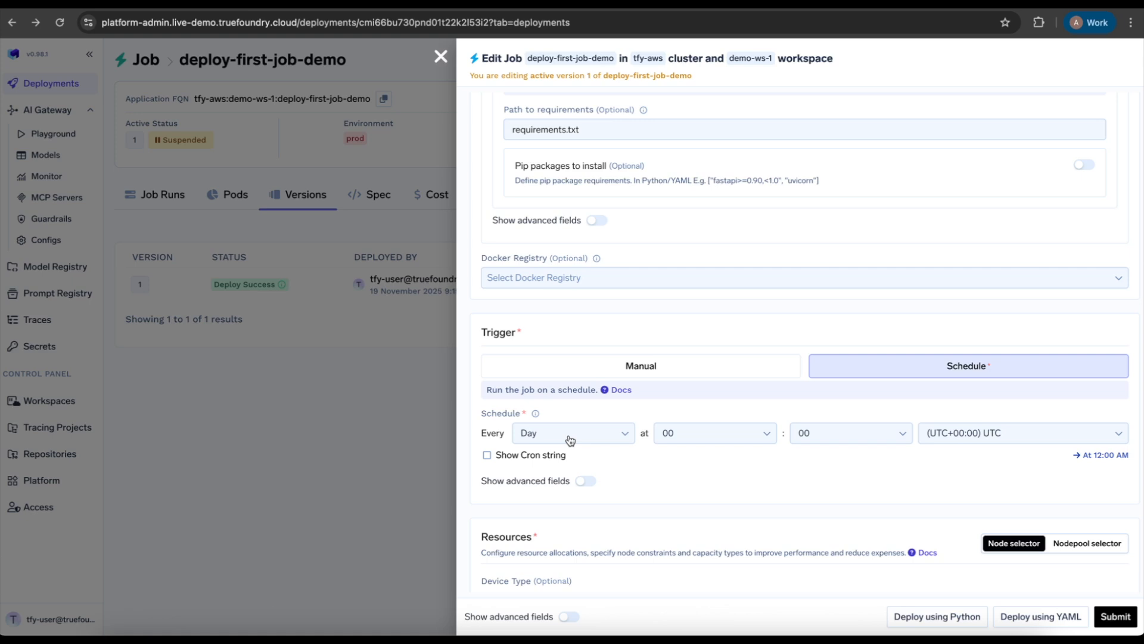
pyautogui.click(679, 431)
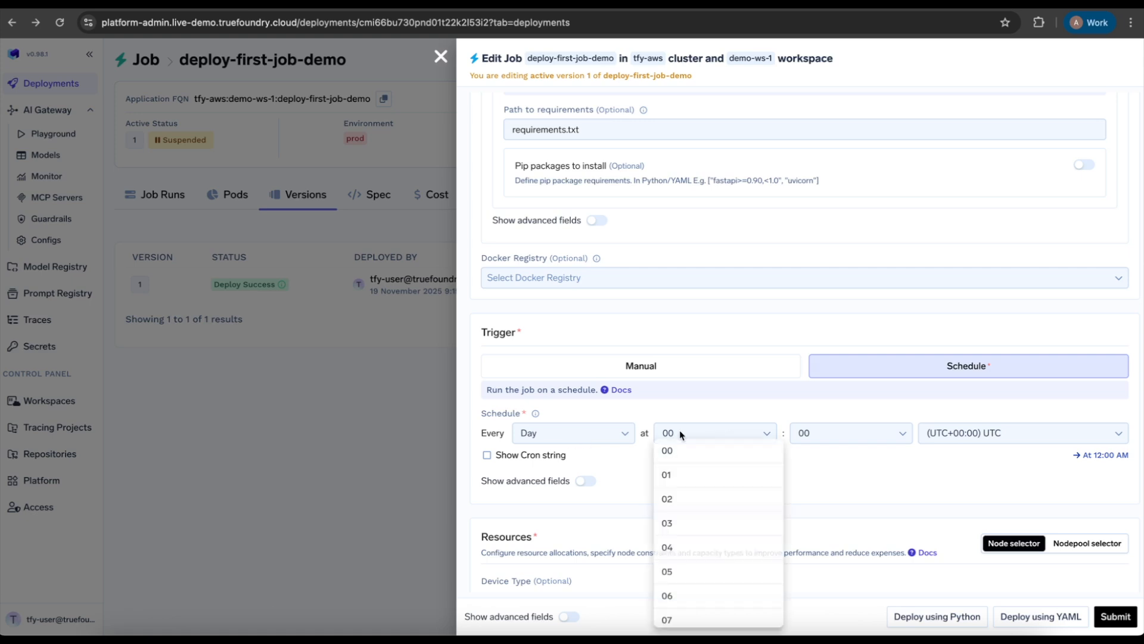
pyautogui.scroll(-2, 676, 495)
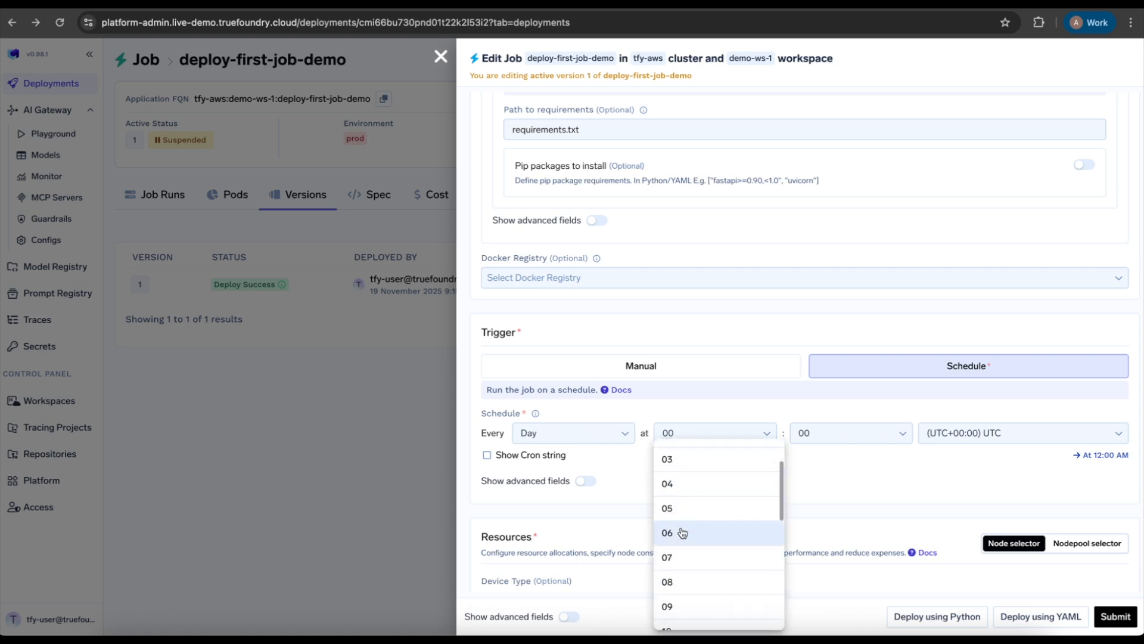
pyautogui.click(693, 559)
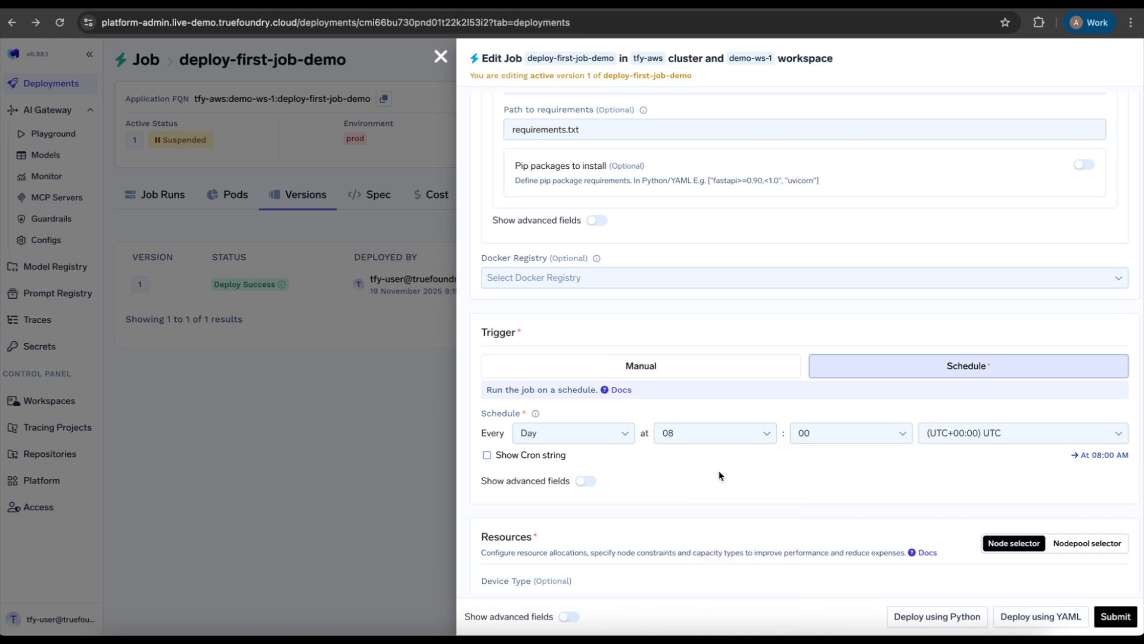
# Show the trigger's advanced fields, keep Concurrency Policy at Forbid, then submit and confirm deployment of the edited job.
pyautogui.scroll(-3, 687, 470)
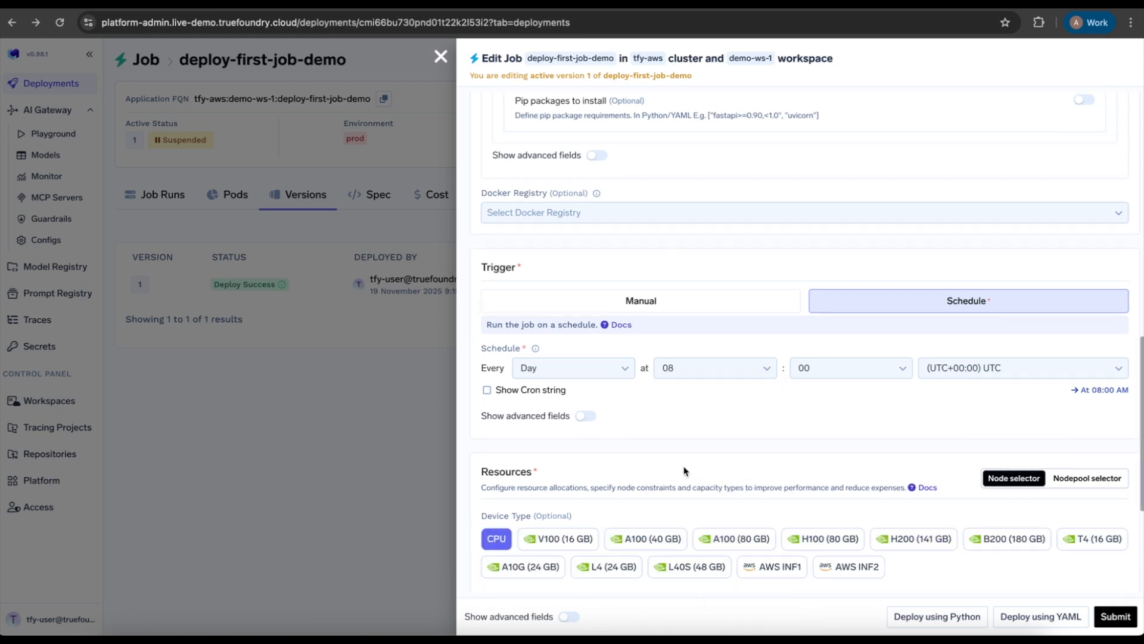
pyautogui.click(586, 396)
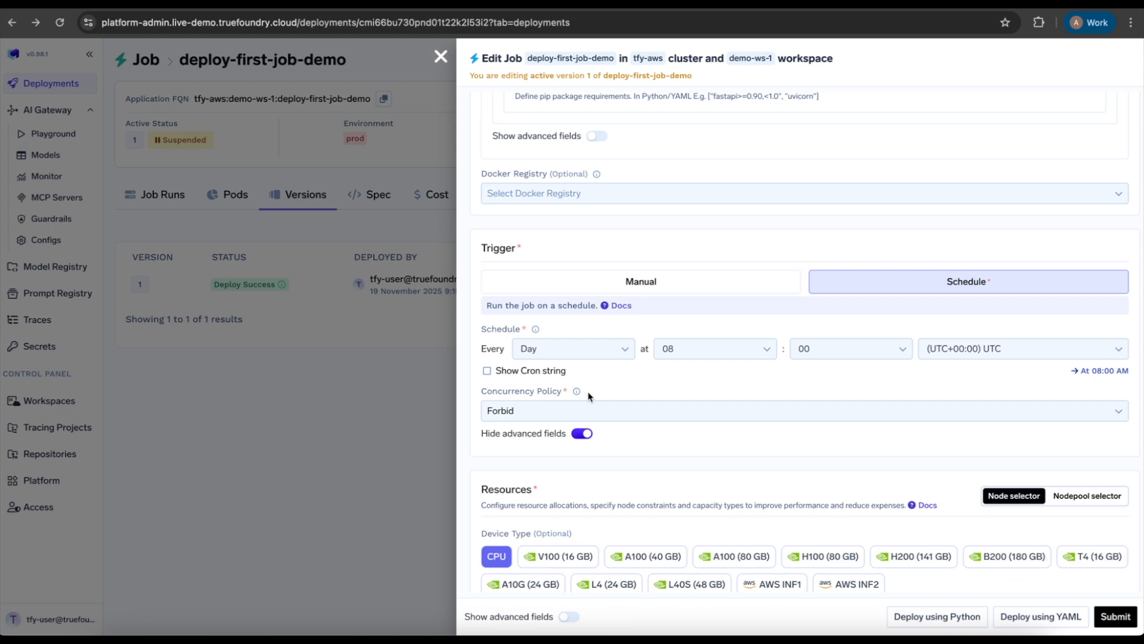
pyautogui.scroll(-2, 589, 396)
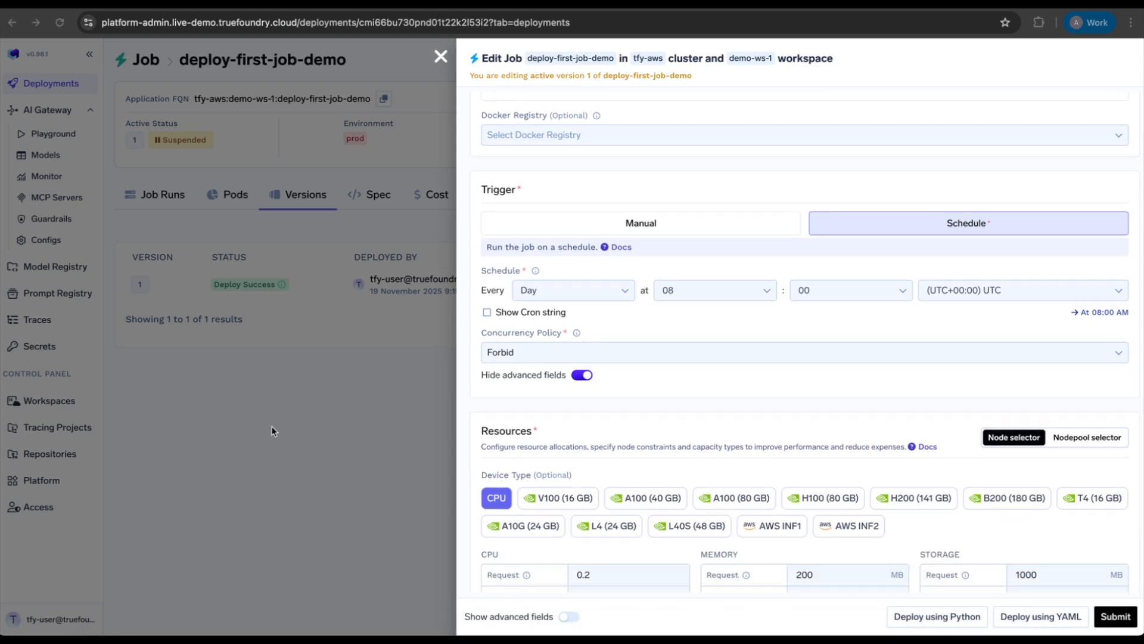
pyautogui.click(1126, 620)
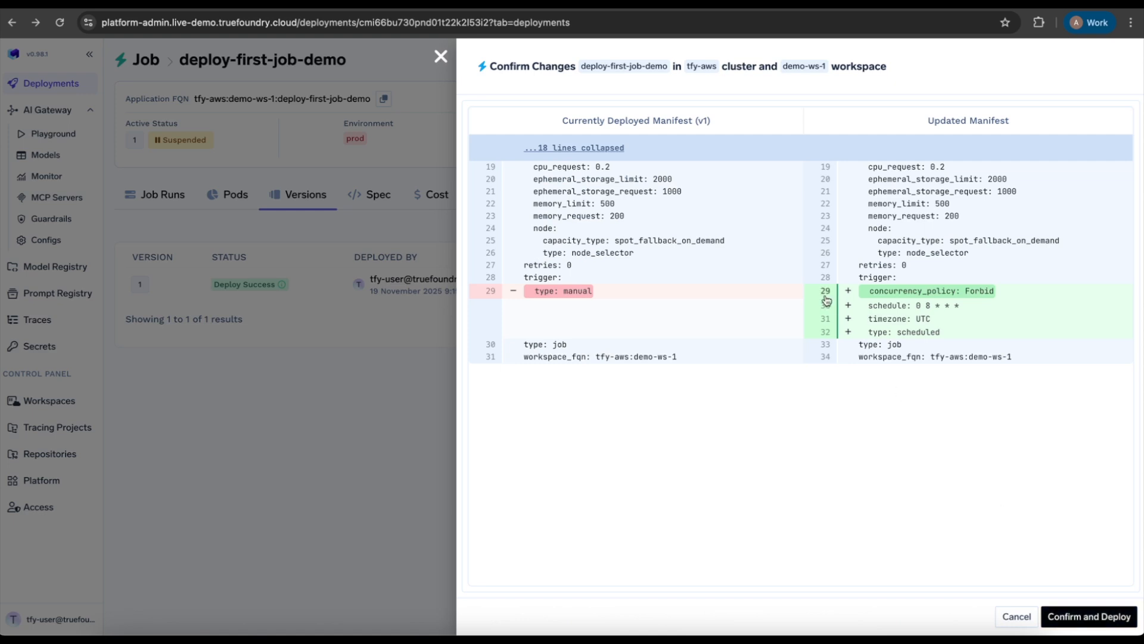
pyautogui.click(1105, 617)
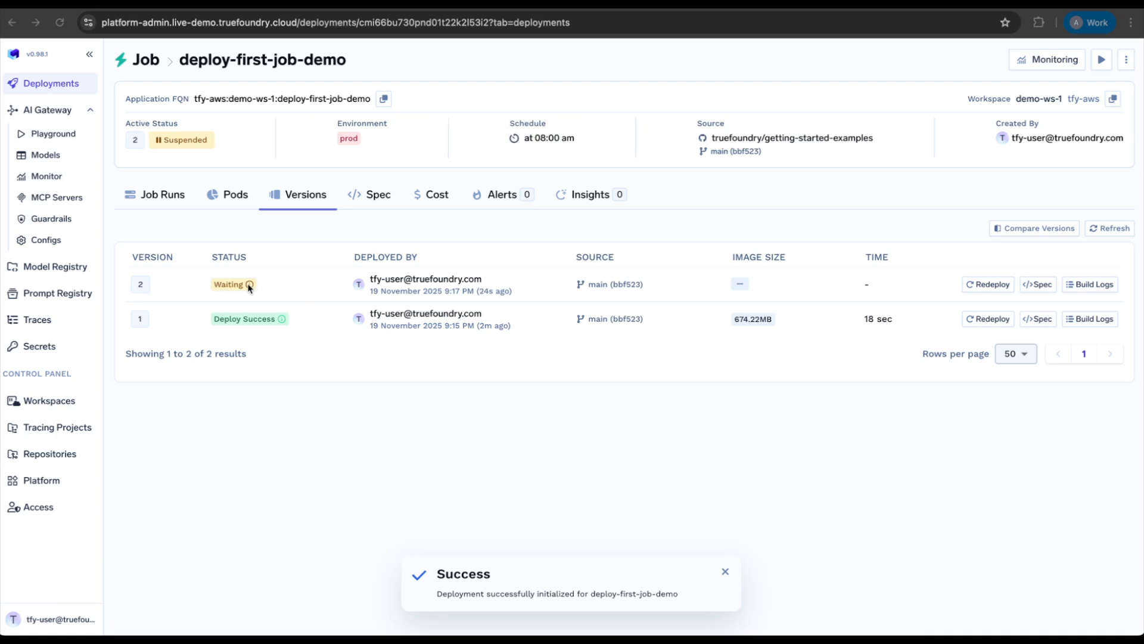
pyautogui.moveTo(250, 286)
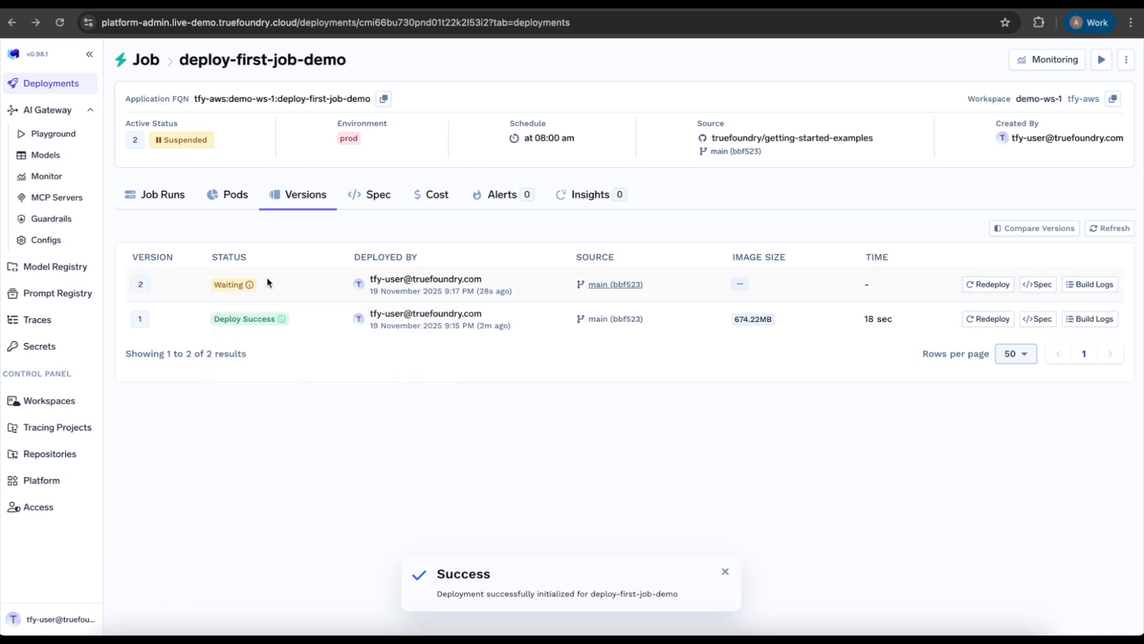